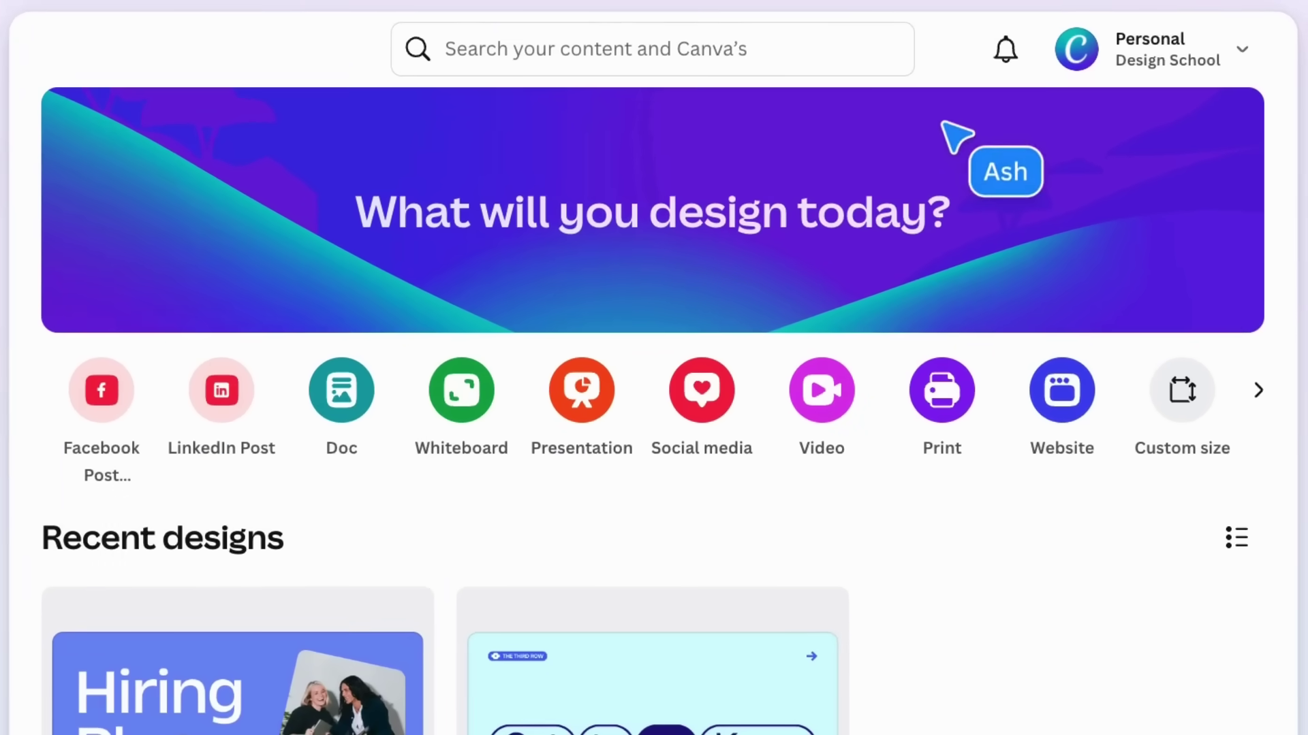
Step: Search Canva for 'Linkedin post about job vacancy'
click(848, 62)
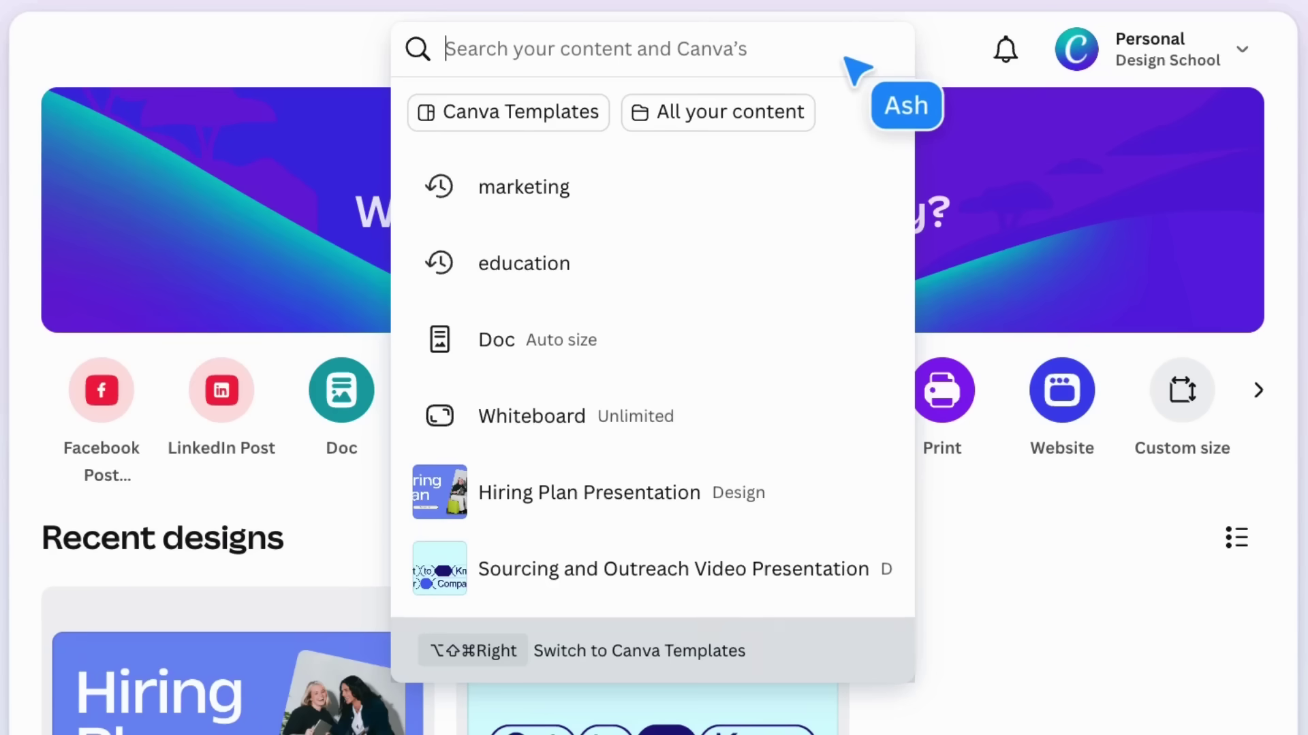
text(L)
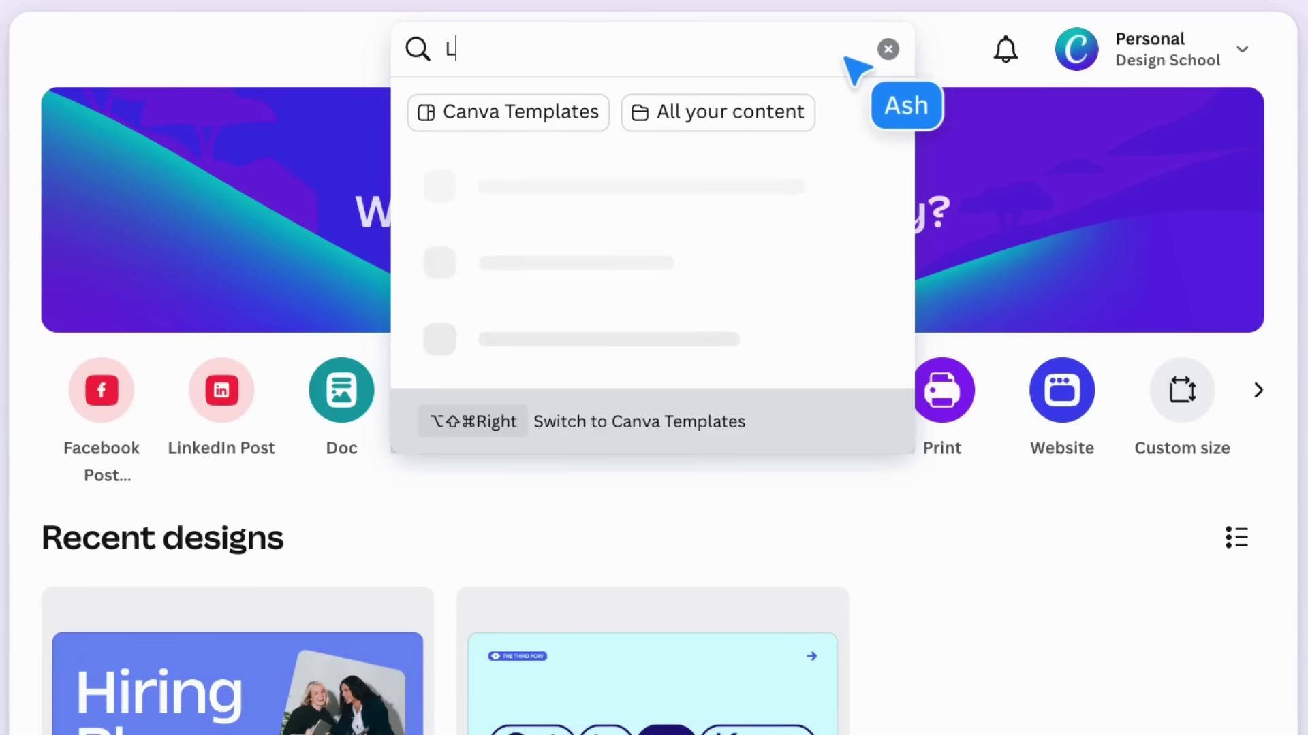
text(inkedin post about job vacancy)
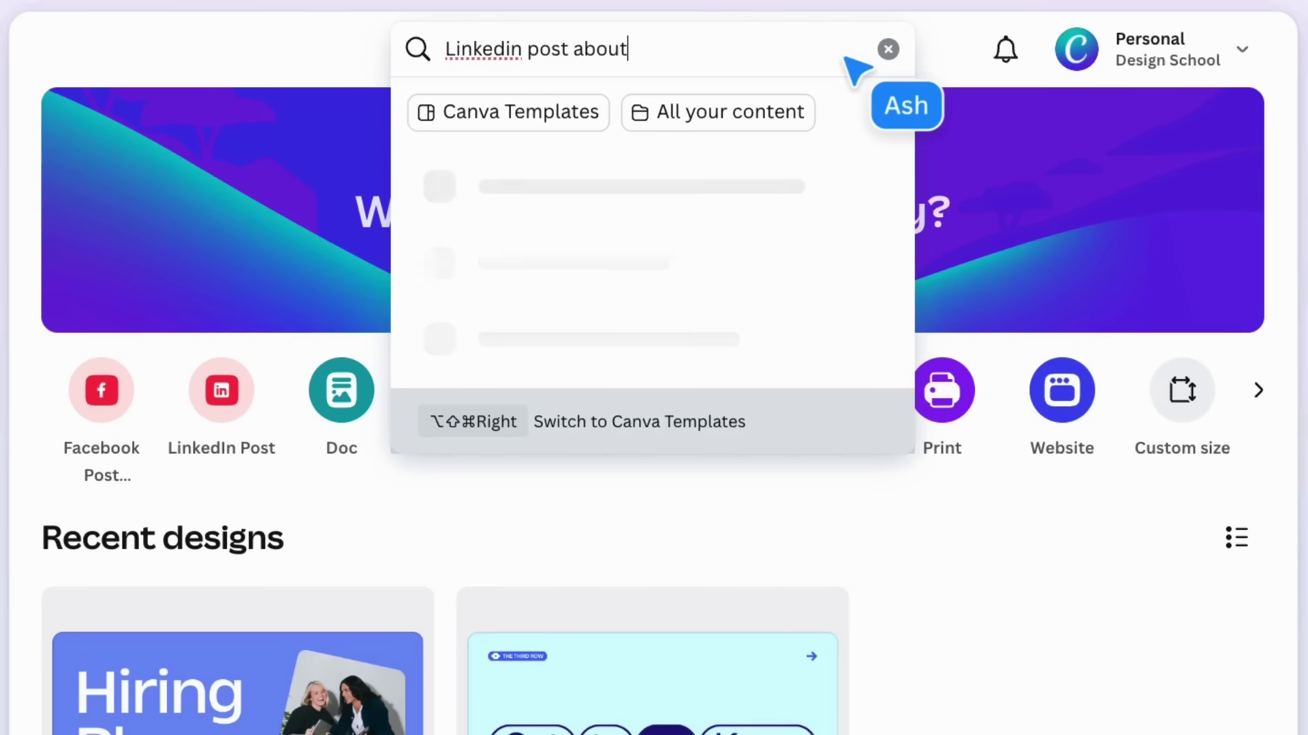
key(Return)
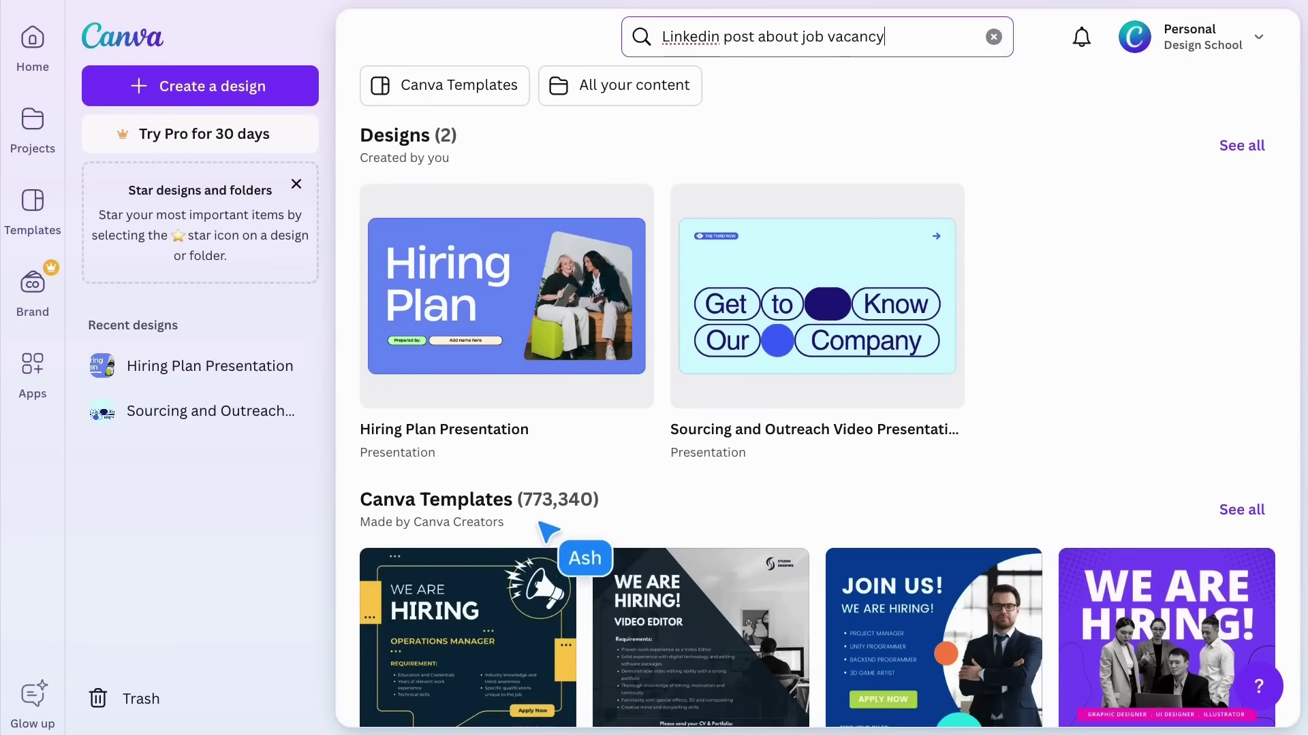
Step: Filter results to your own content, switch to list and back to grid, then clear the filter
click(40, 142)
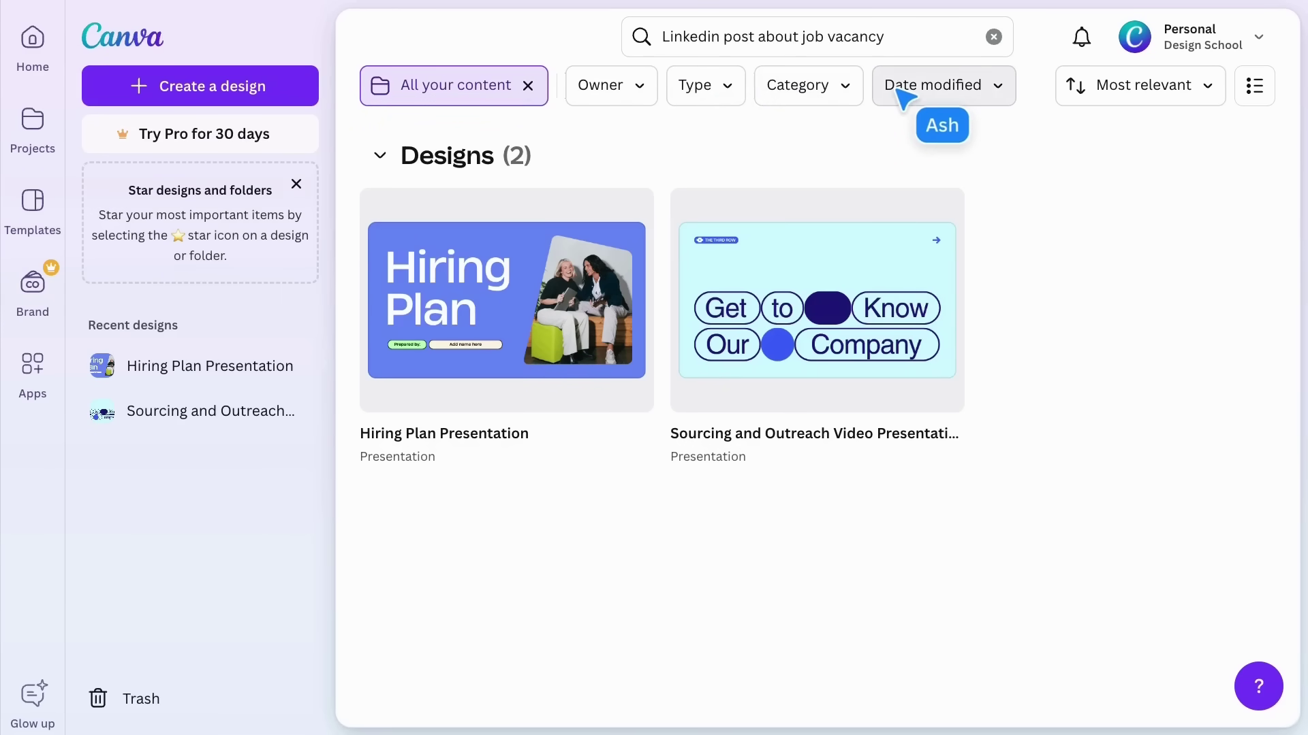
click(1247, 93)
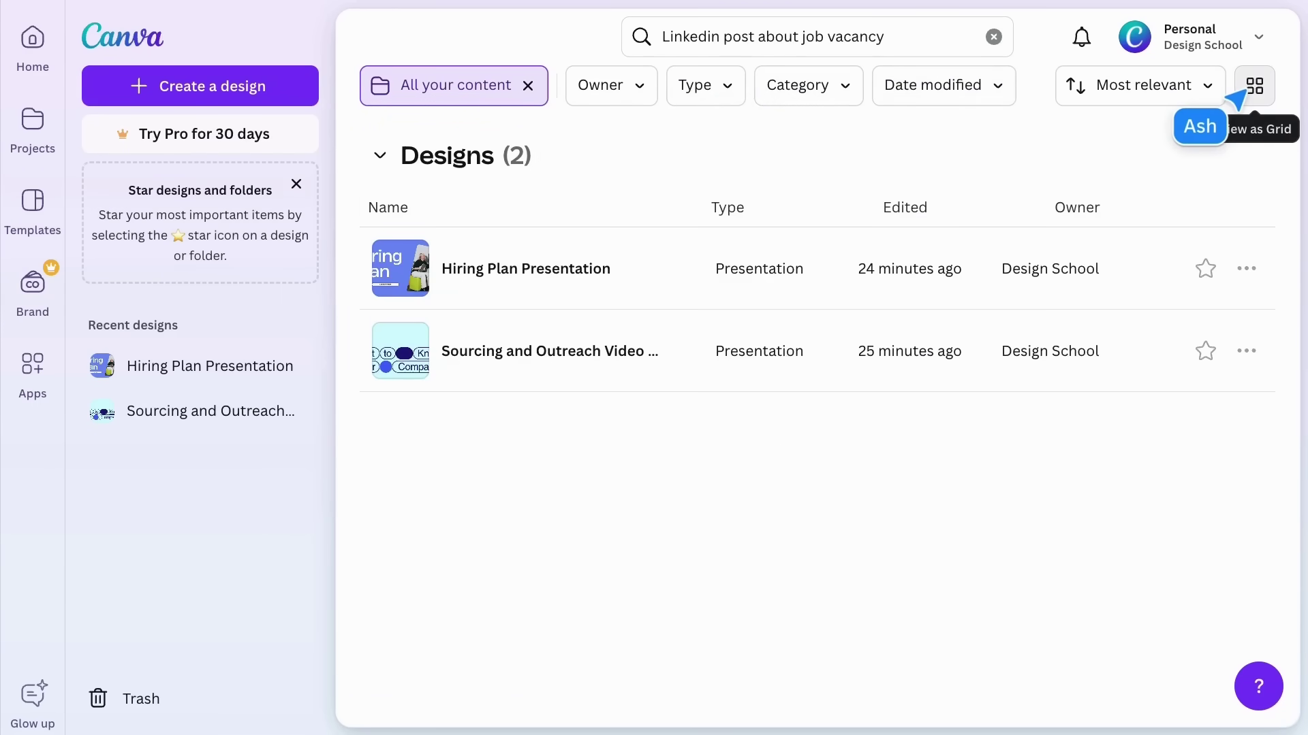
click(1247, 89)
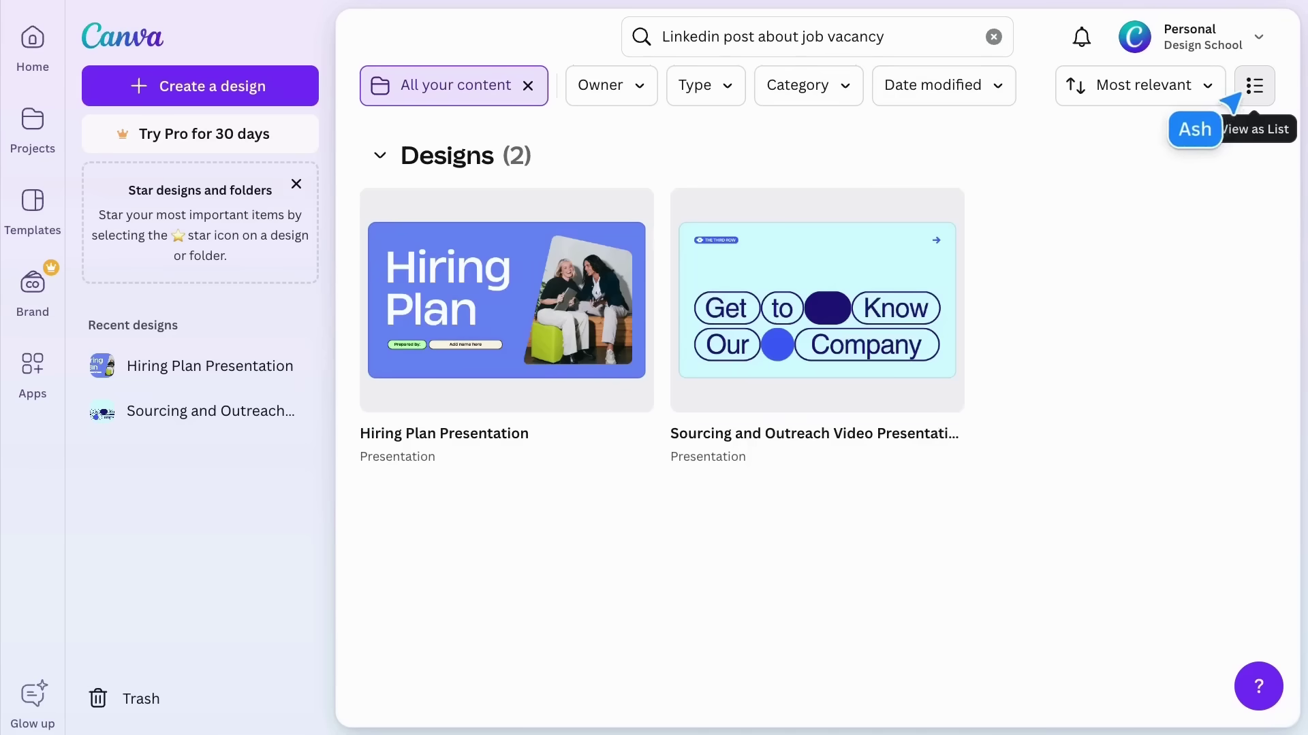
click(528, 86)
Step: Show only Canva Templates for the job vacancy search and scroll down the grid
click(398, 99)
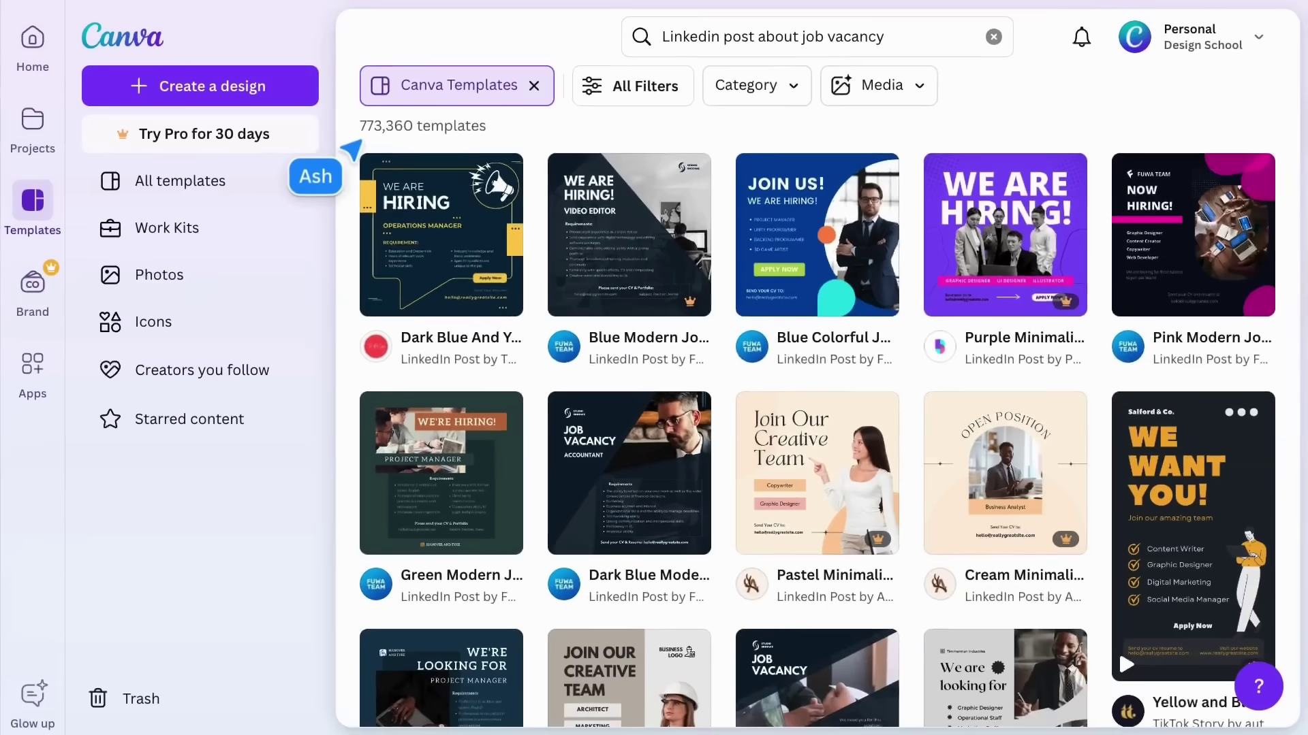
scroll(375, 208, down, 3)
scroll(351, 149, down, 10)
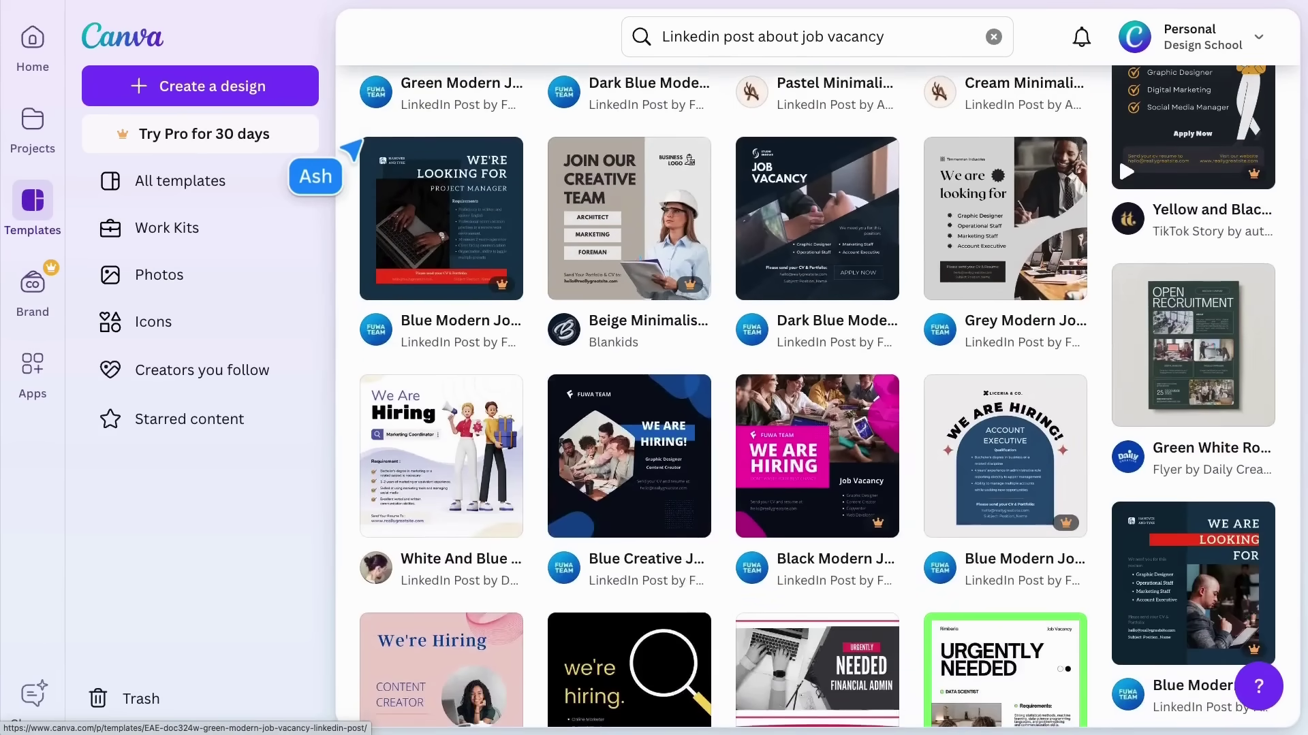
scroll(352, 149, down, 5)
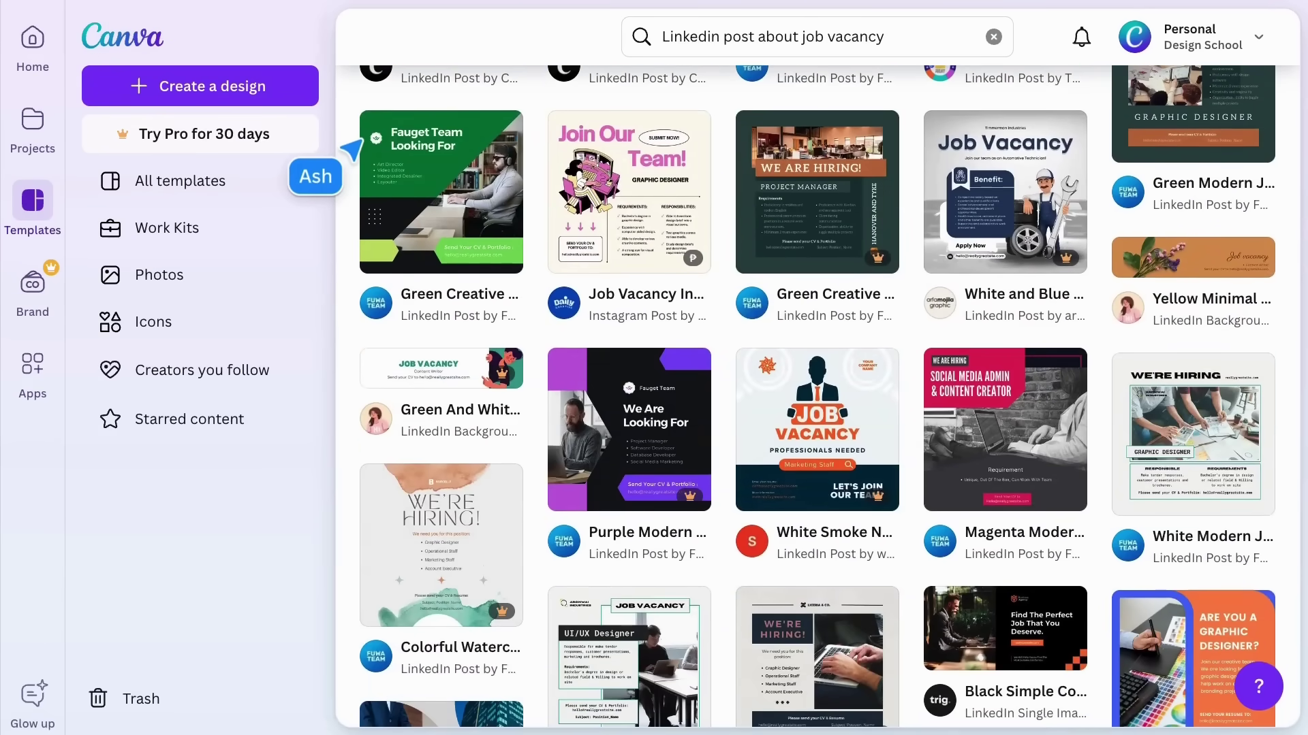
Step: Preview the Job Vacancy Instagram Post template, follow its creator, copy its share link and star it
click(579, 203)
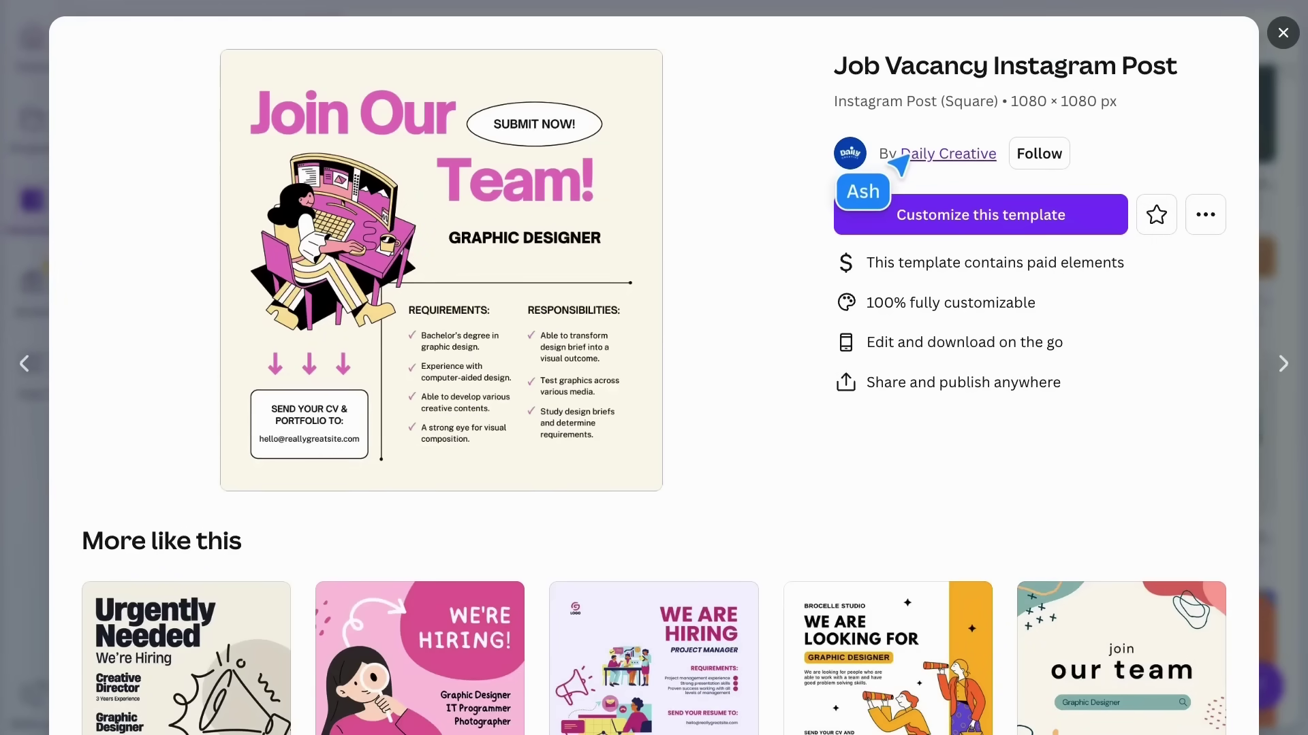
click(1028, 163)
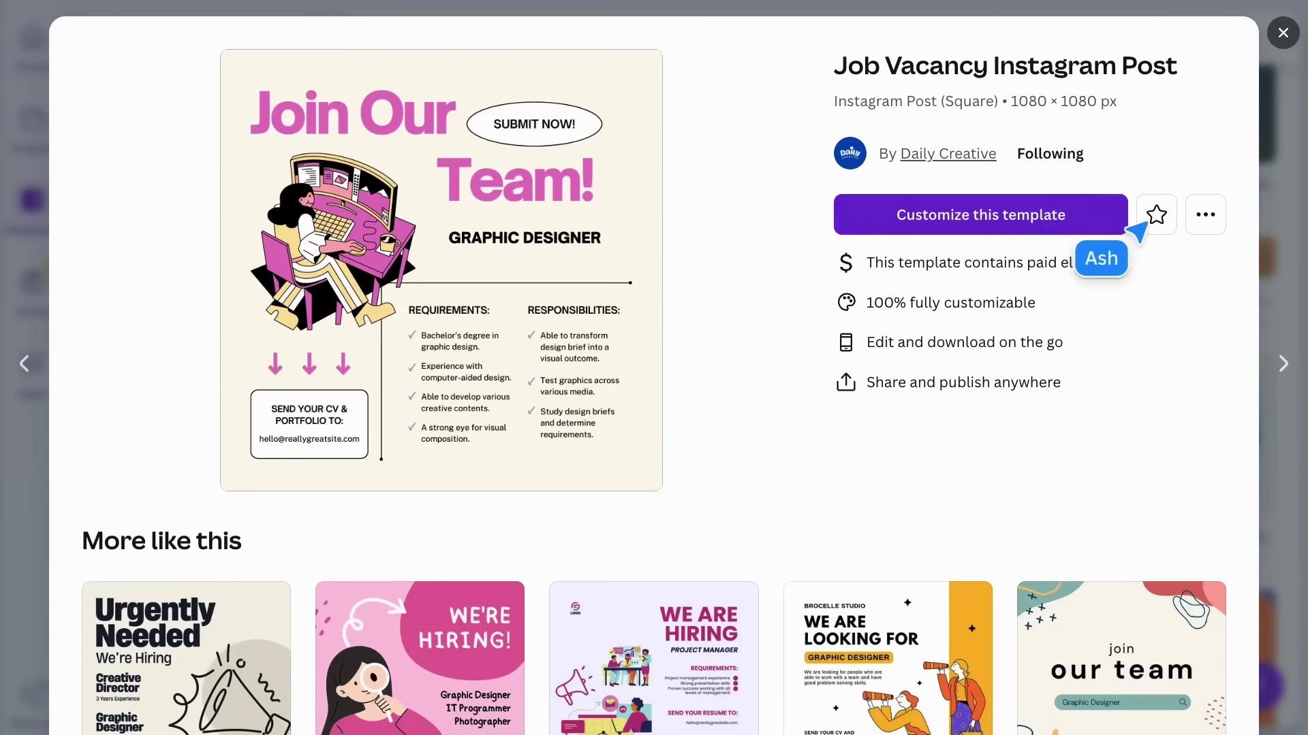
click(1197, 224)
click(1093, 286)
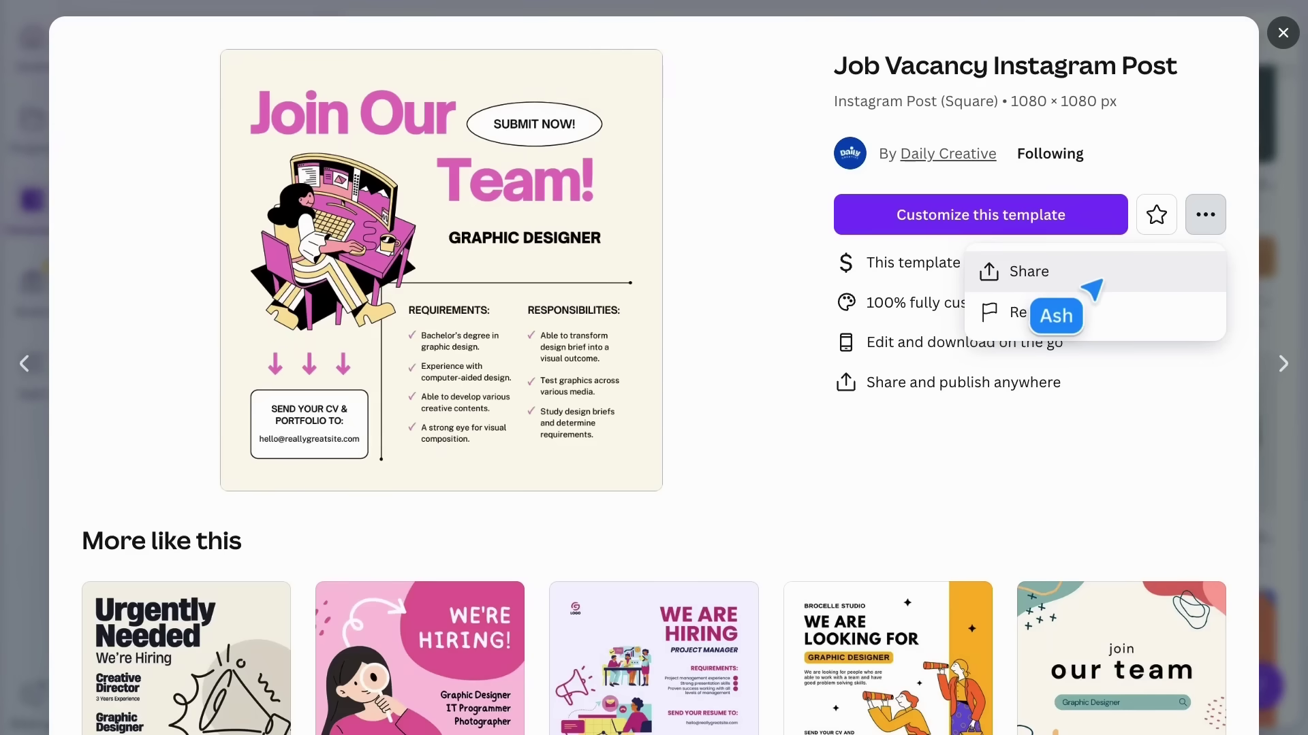
click(1155, 219)
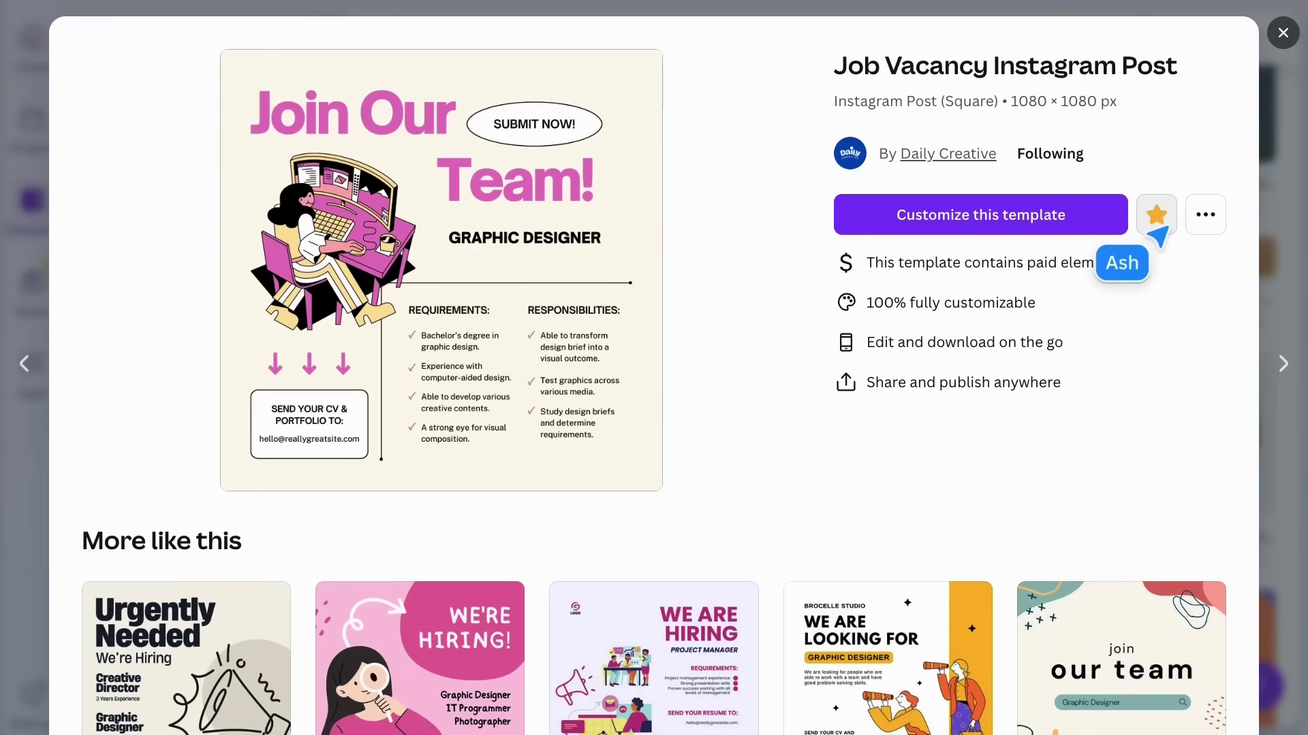
Step: Close the template preview and open the Cream Minimalist template's details
click(1264, 48)
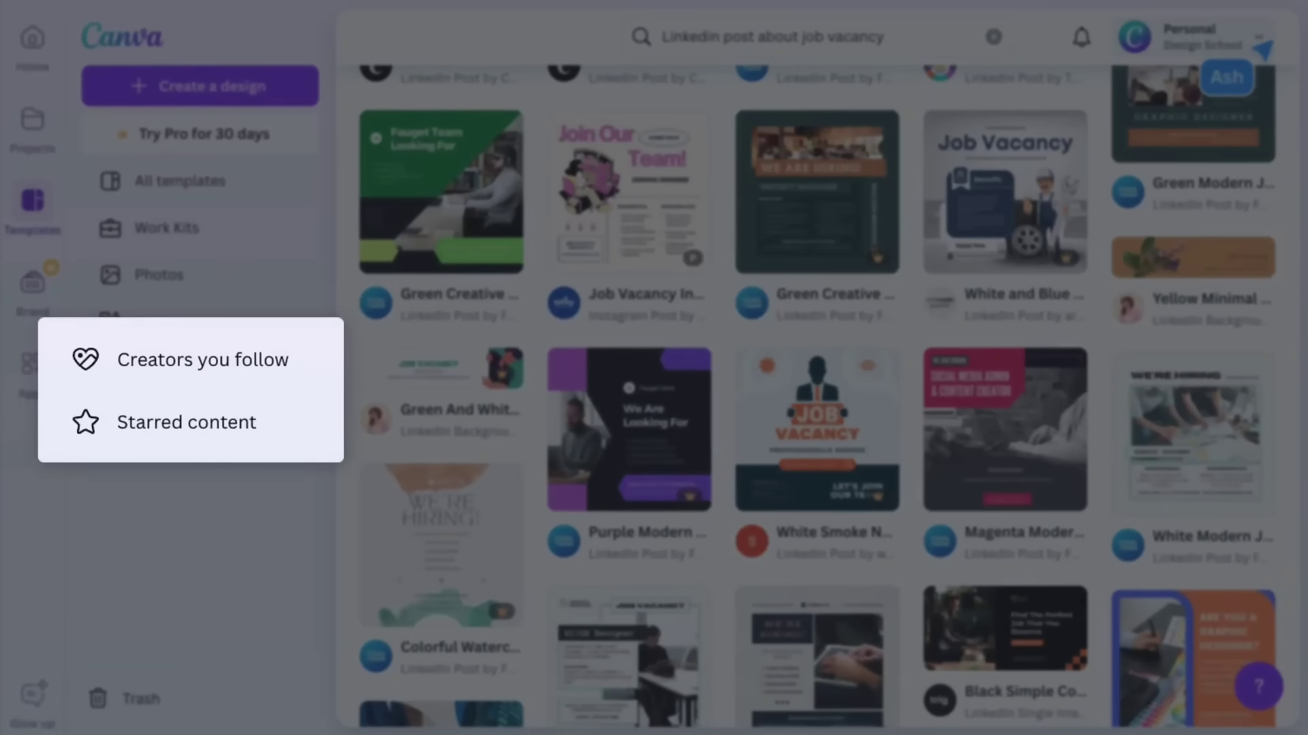
scroll(1035, 242, down, 2)
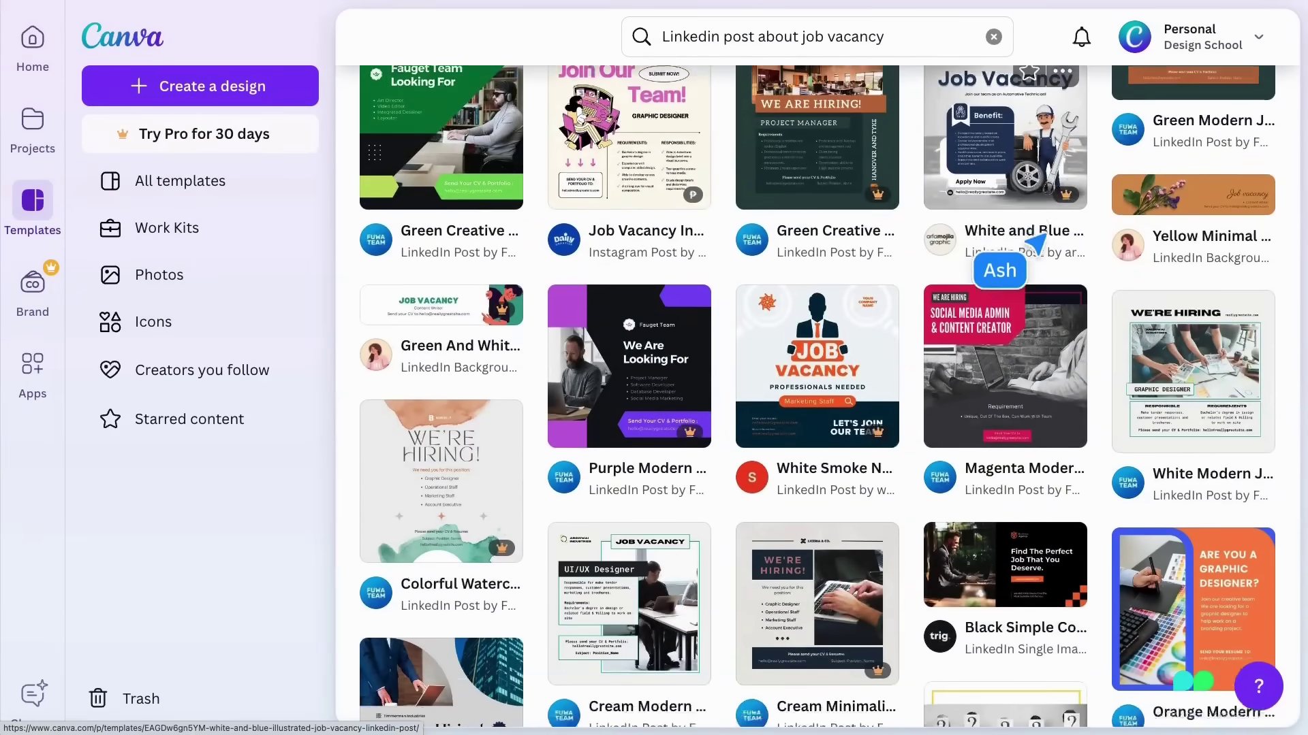
scroll(1035, 242, down, 4)
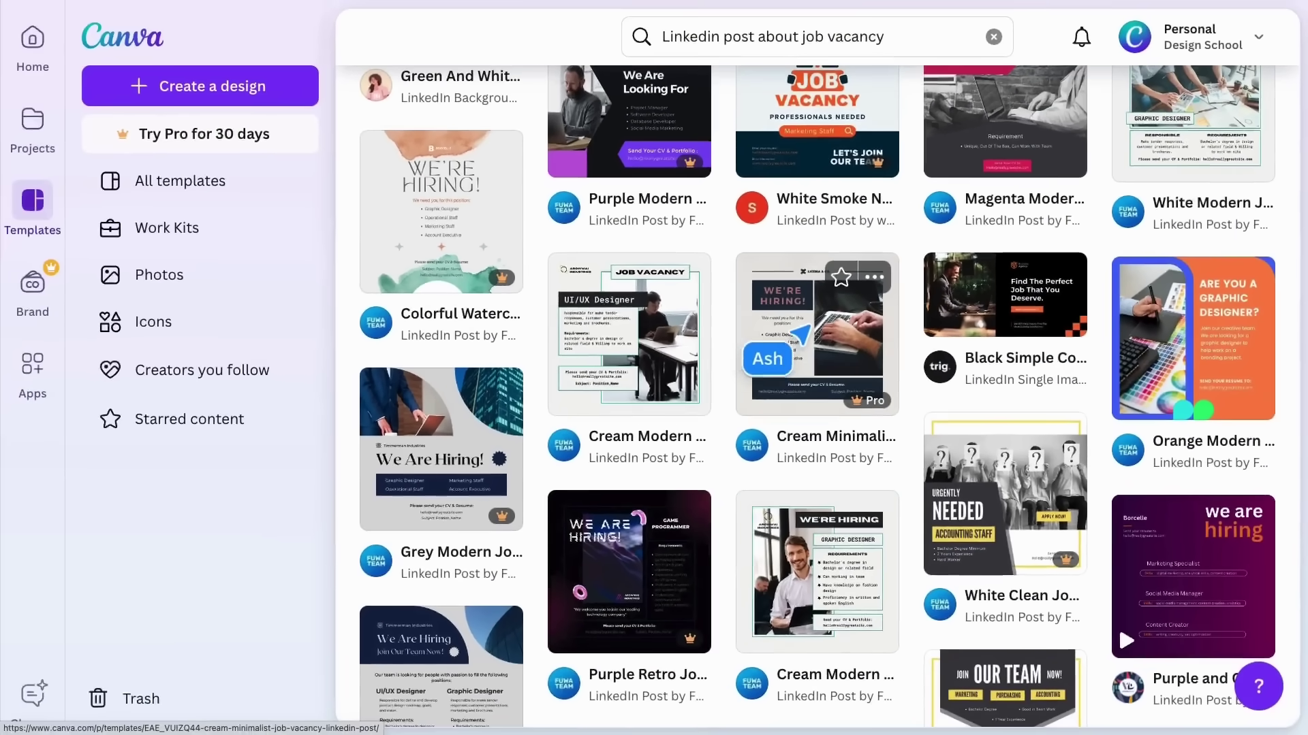
click(732, 412)
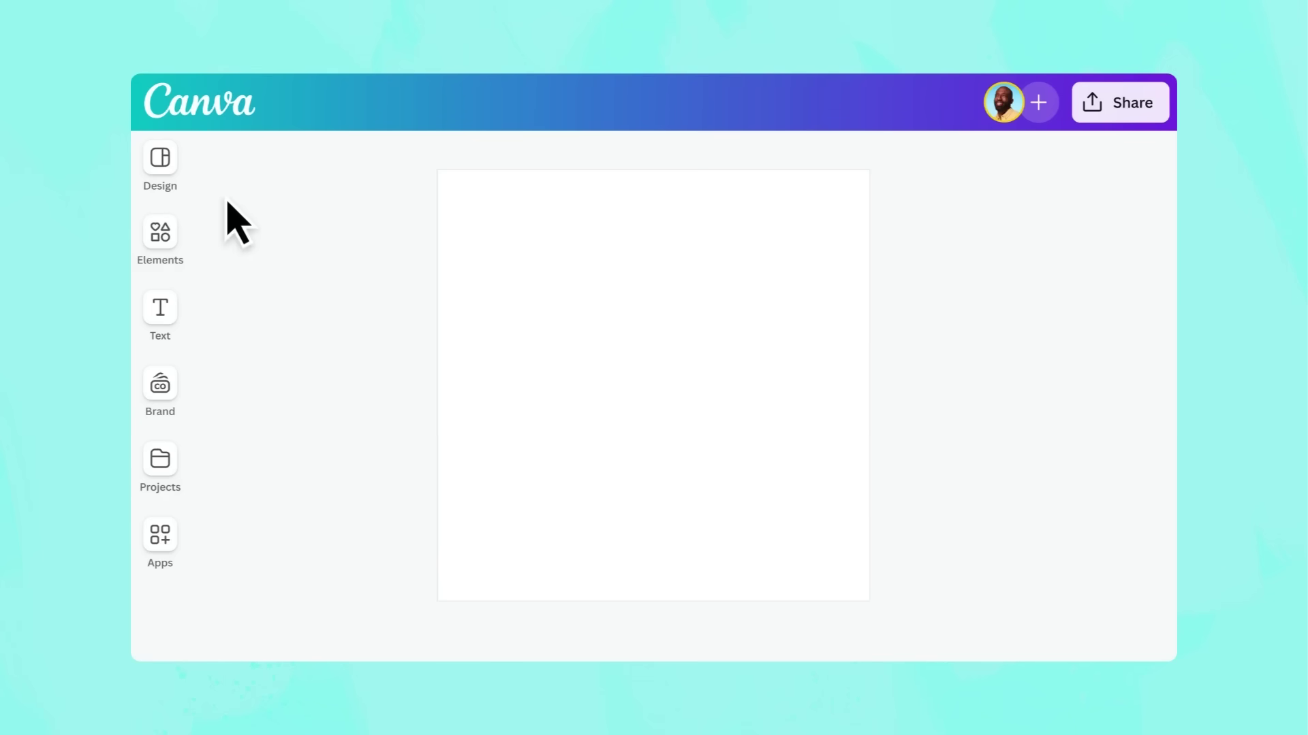
Step: Enter a Magic Design prompt starting 'Cre' to generate template suggestions
click(163, 163)
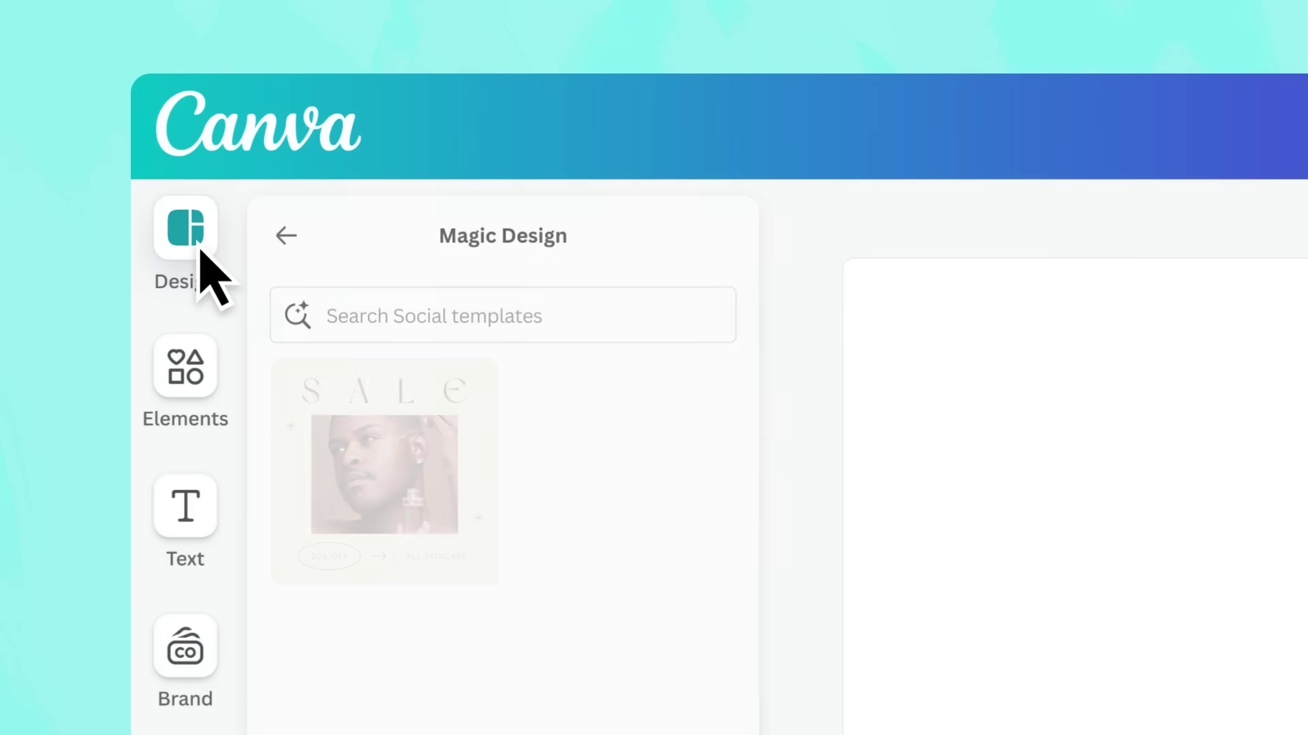
text(Create a social media)
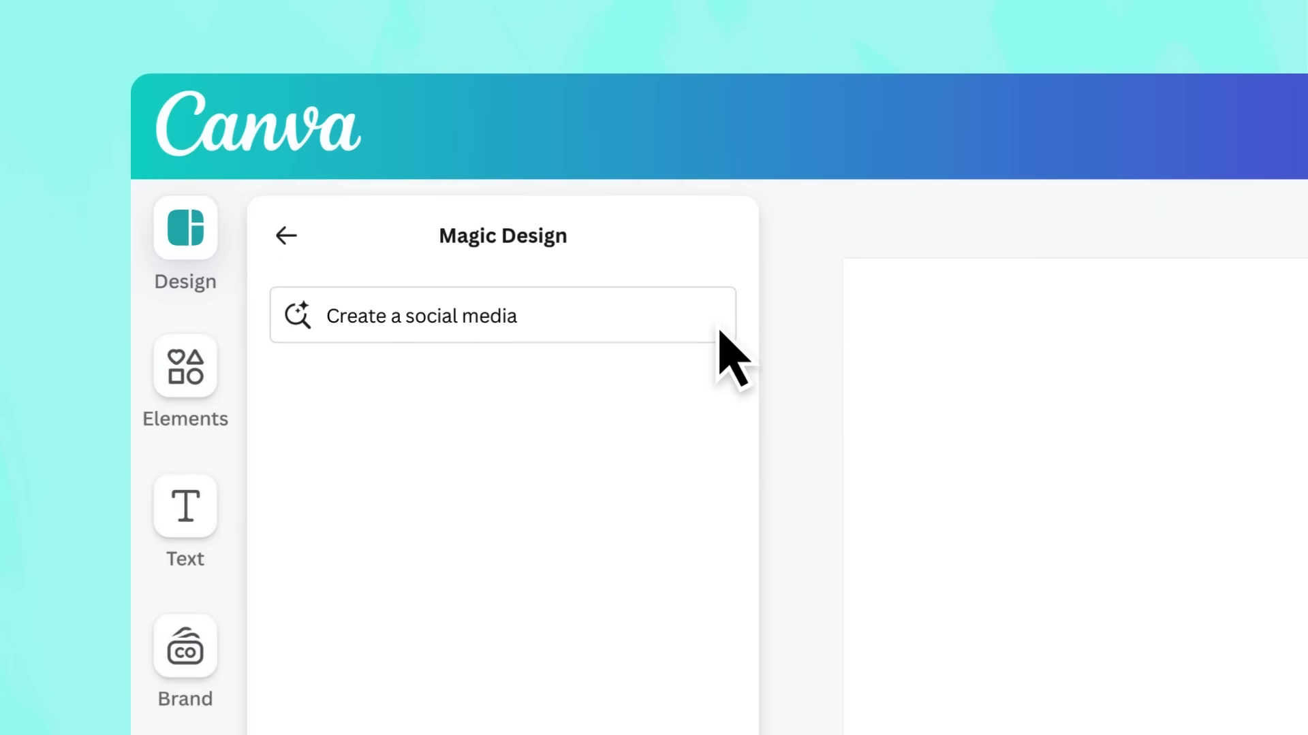
key(Return)
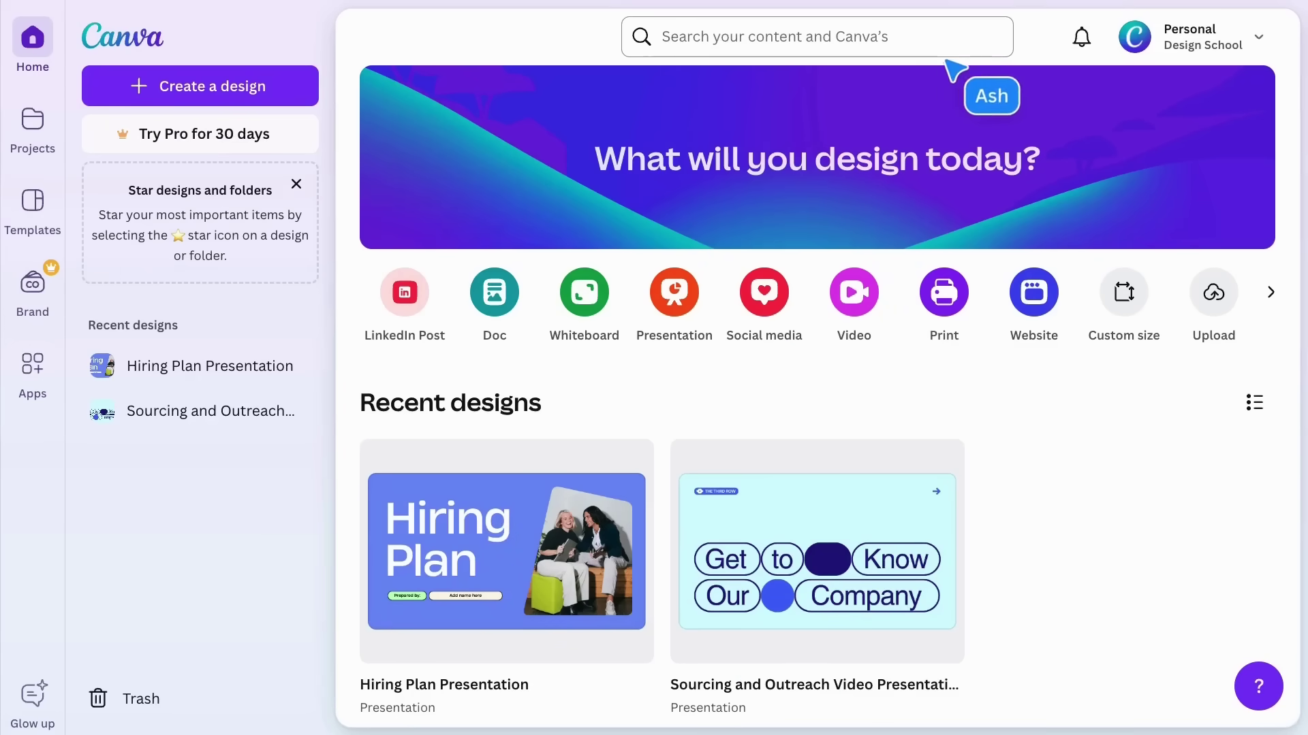
Step: Search templates for 'missing dog facebook post'
click(912, 35)
text(mis)
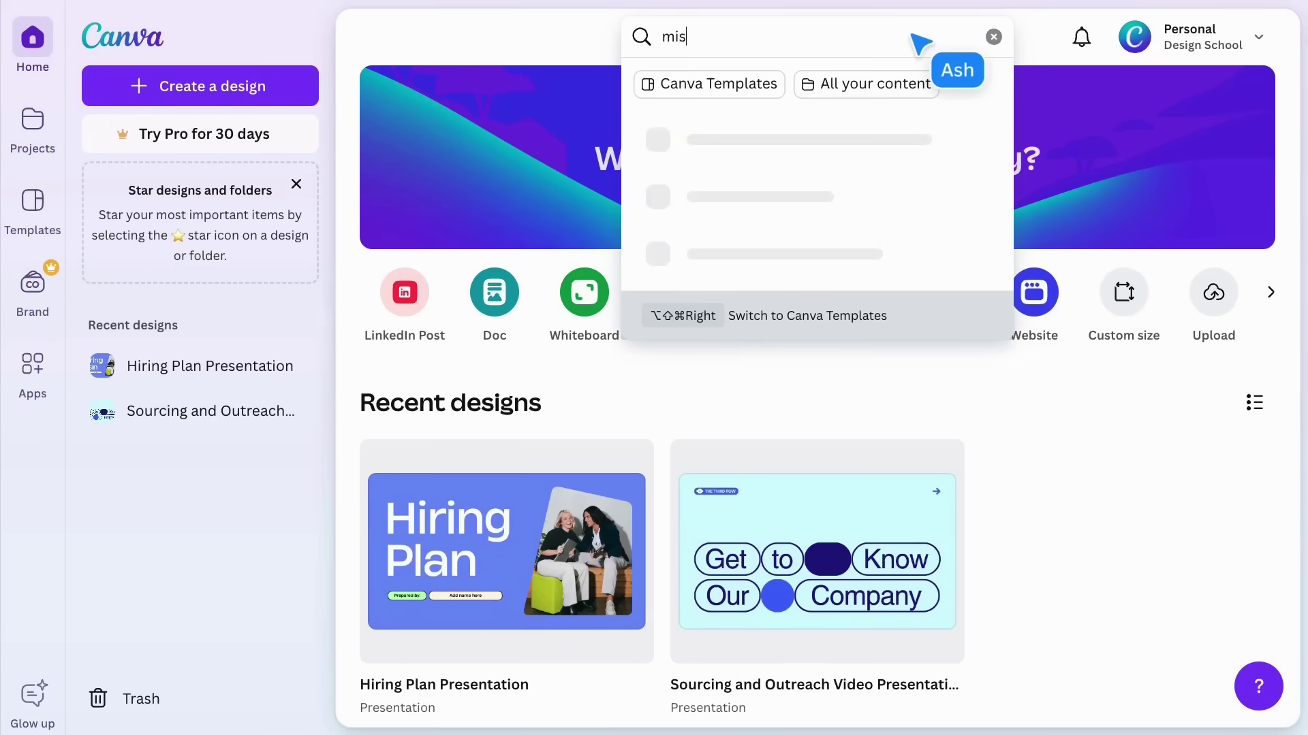
text(sing dog facebook post)
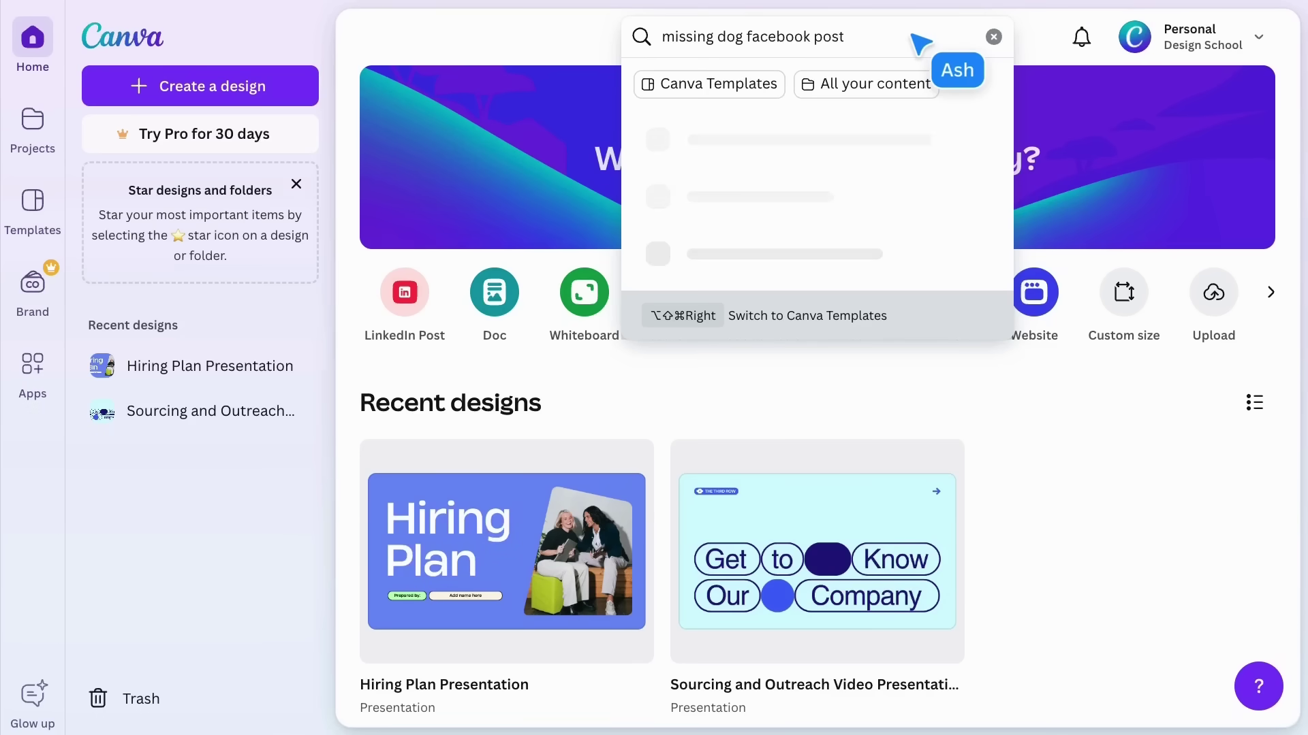
key(Return)
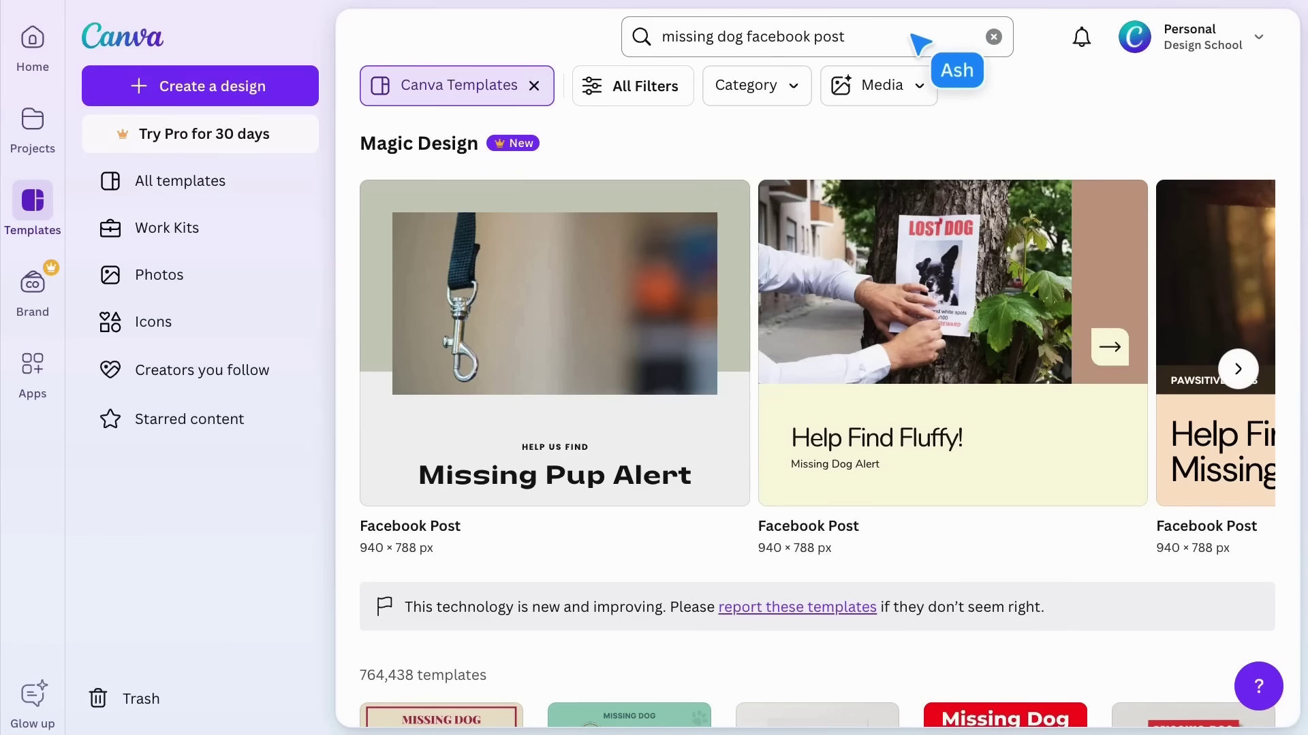
Step: Add the Dog.png photo from the computer to the search
click(912, 102)
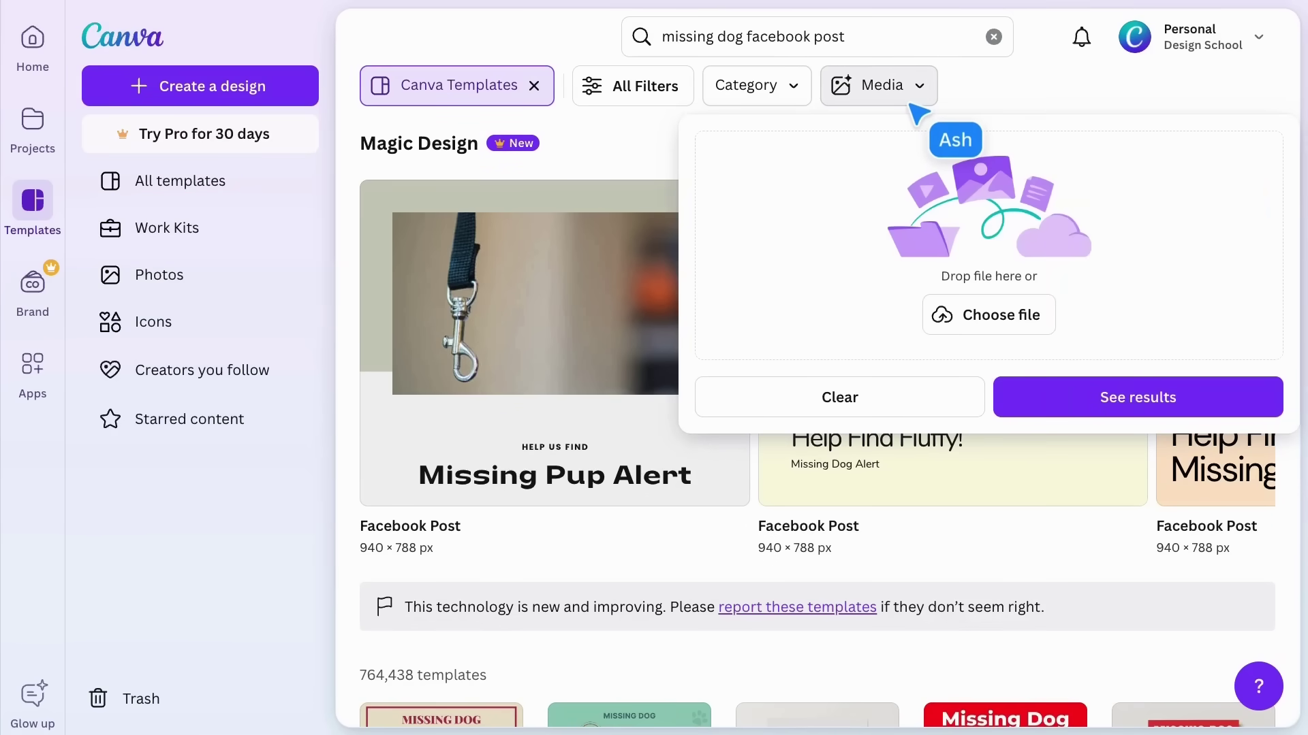
click(1042, 323)
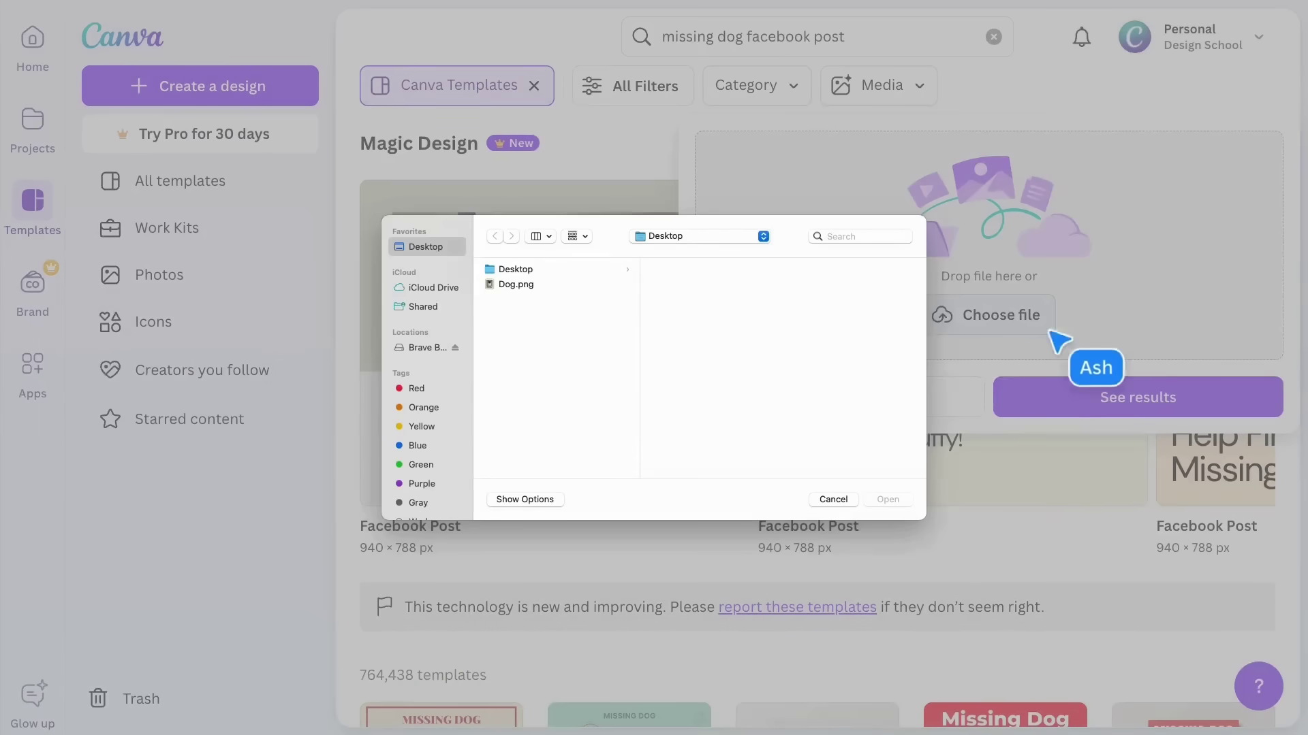
click(543, 285)
key(Return)
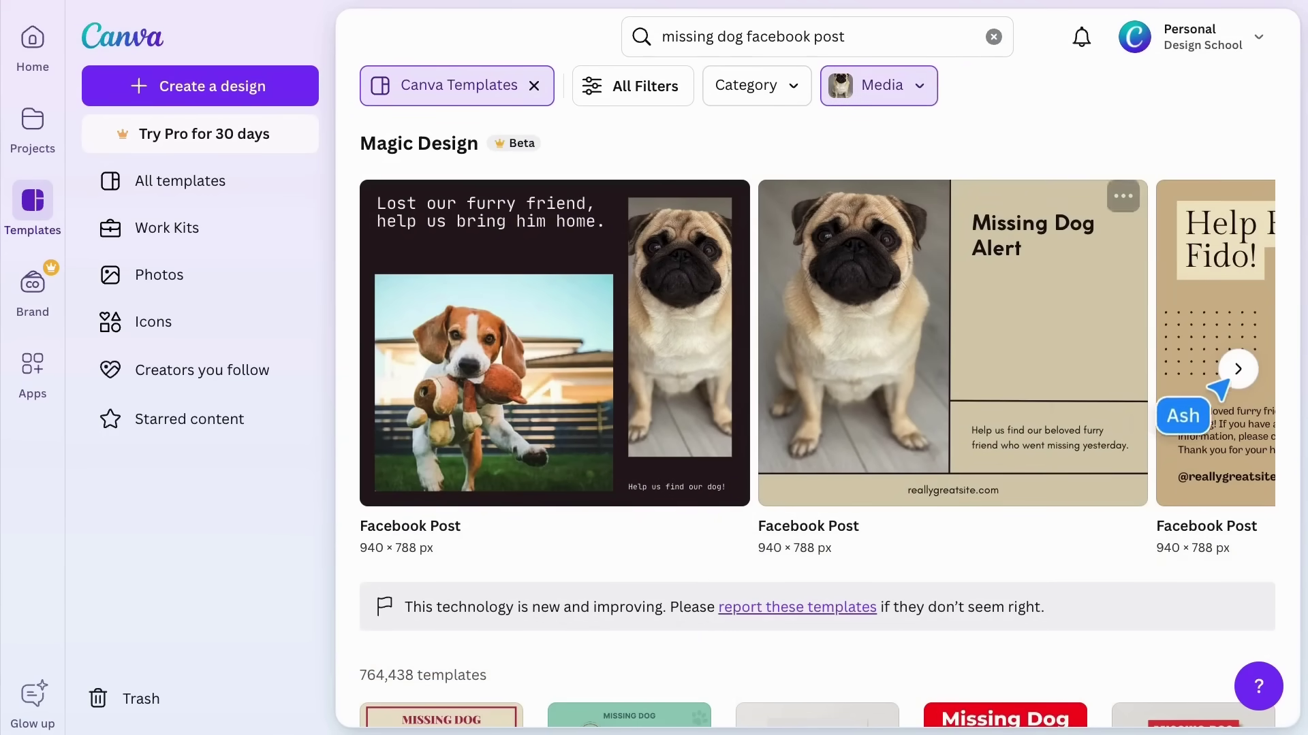
Step: Browse four Magic Design templates ahead and preview the dark missing-pup template
click(1237, 370)
click(1236, 370)
click(1236, 369)
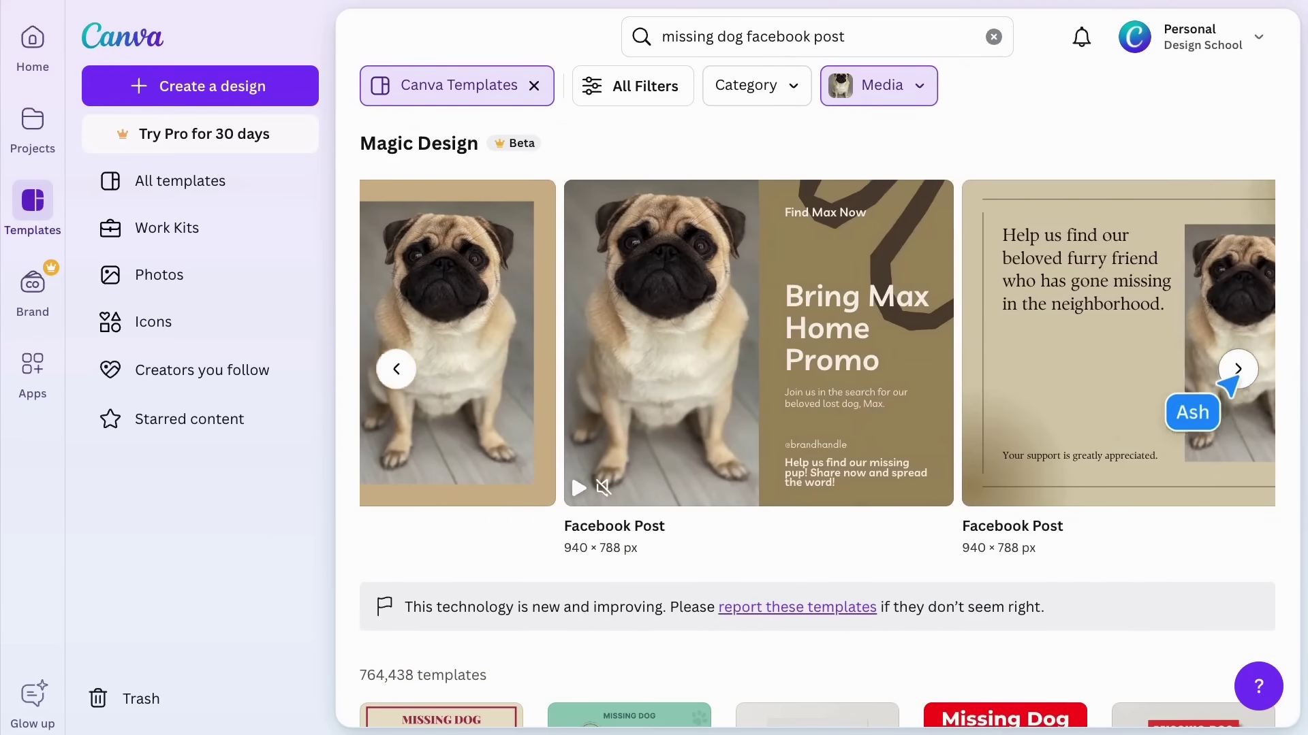
click(1237, 370)
click(872, 391)
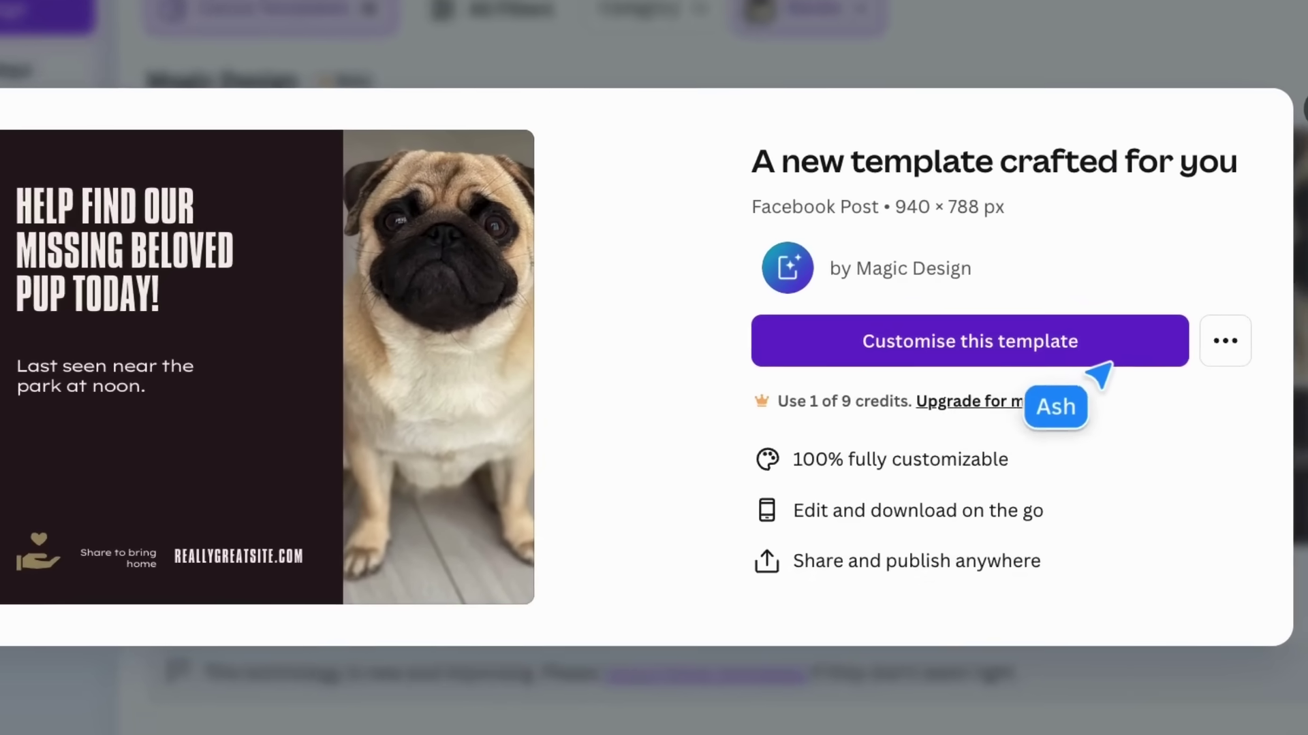
Step: Customise the missing-pup template, then replace its page with the Candy Sale template
click(1096, 363)
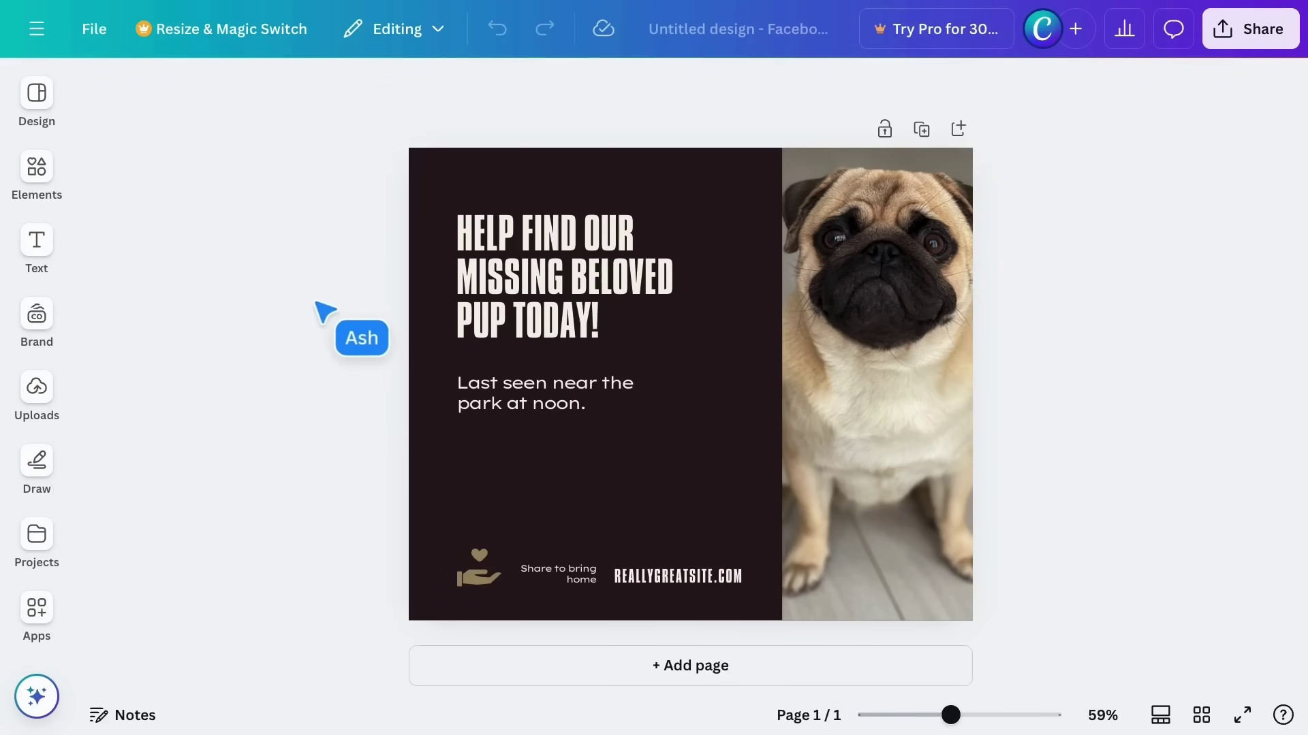
click(38, 102)
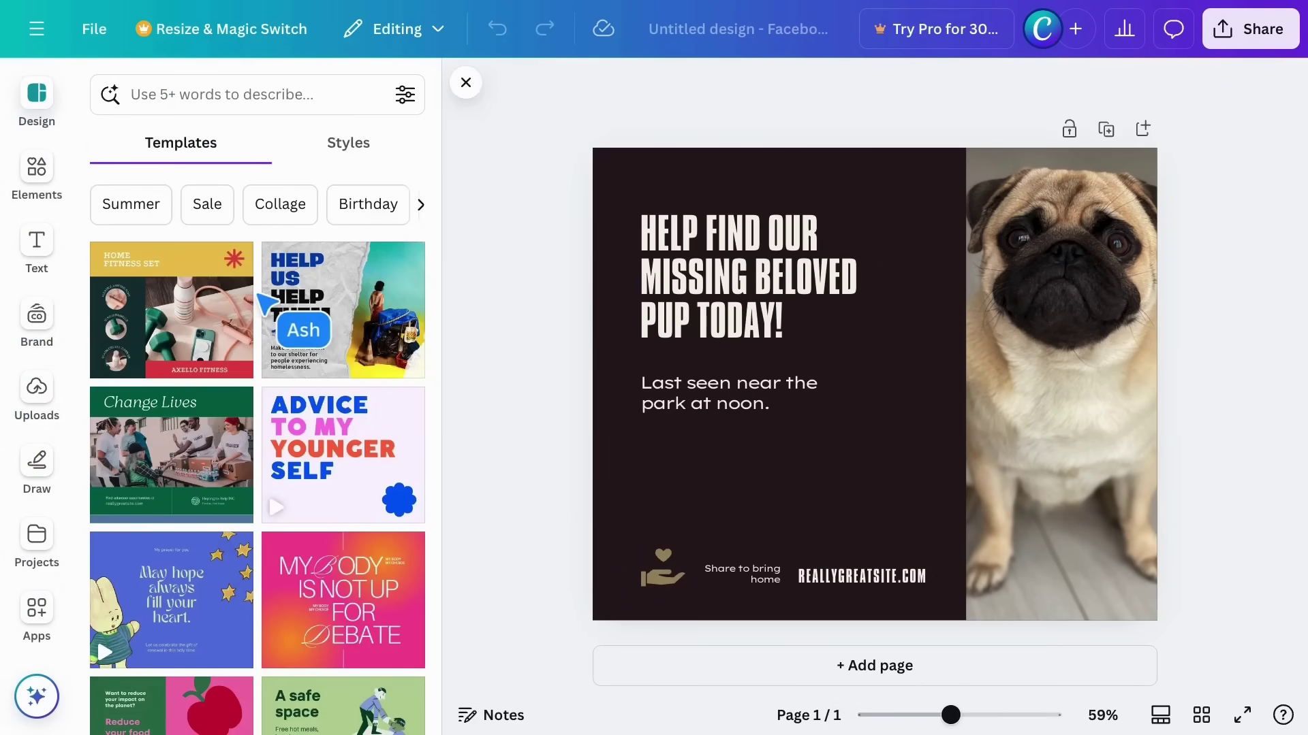
scroll(261, 297, down, 8)
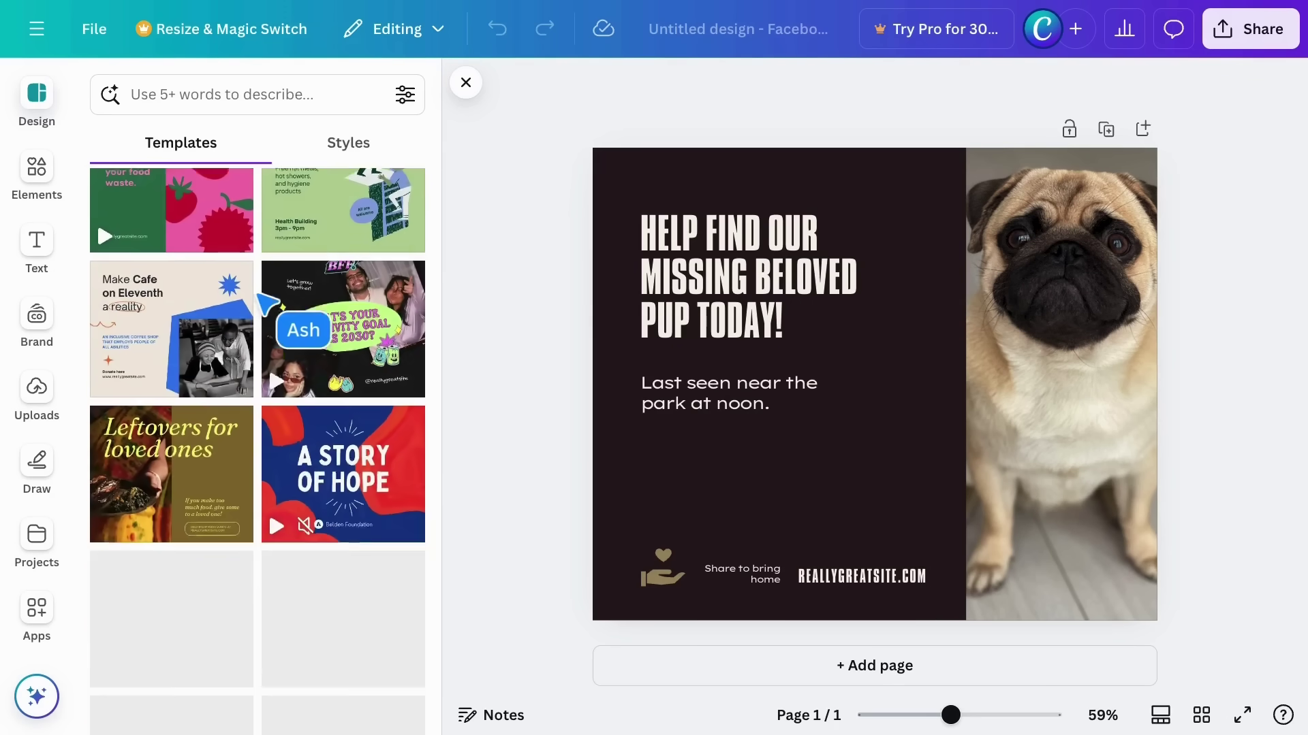
scroll(265, 299, down, 3)
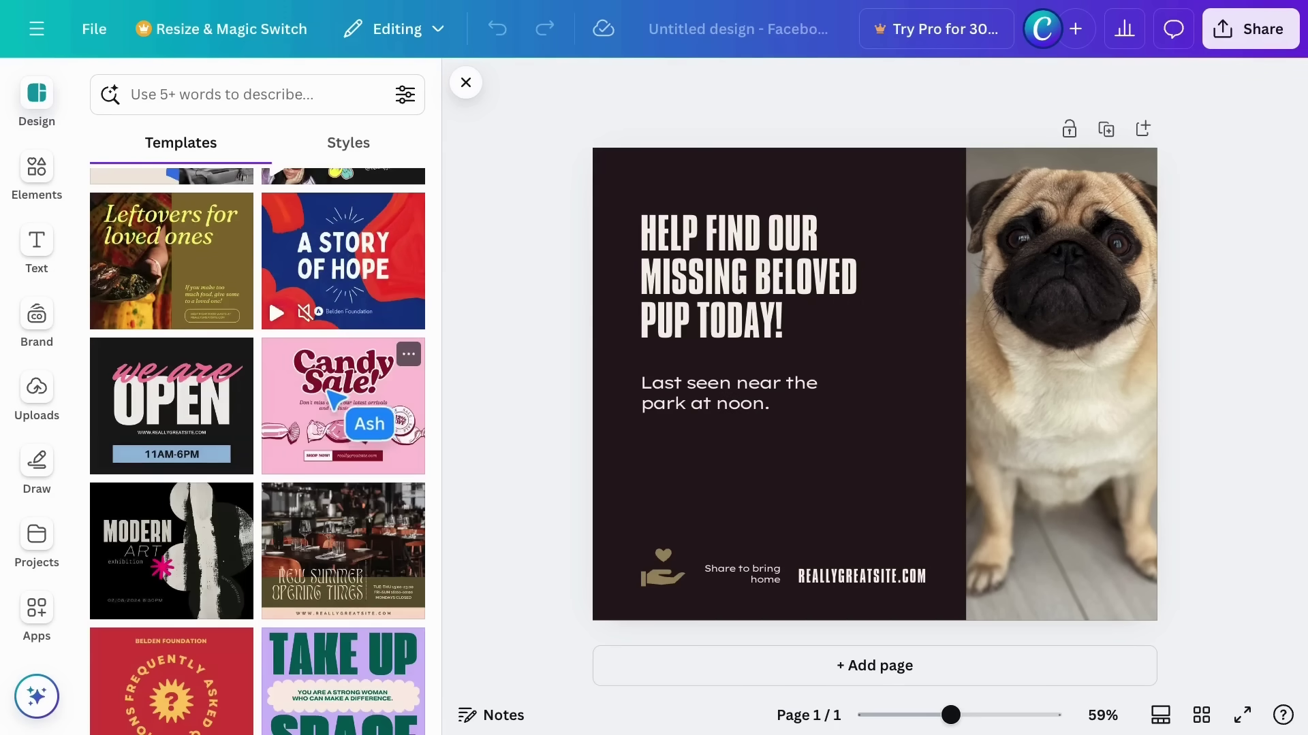
click(334, 398)
click(521, 429)
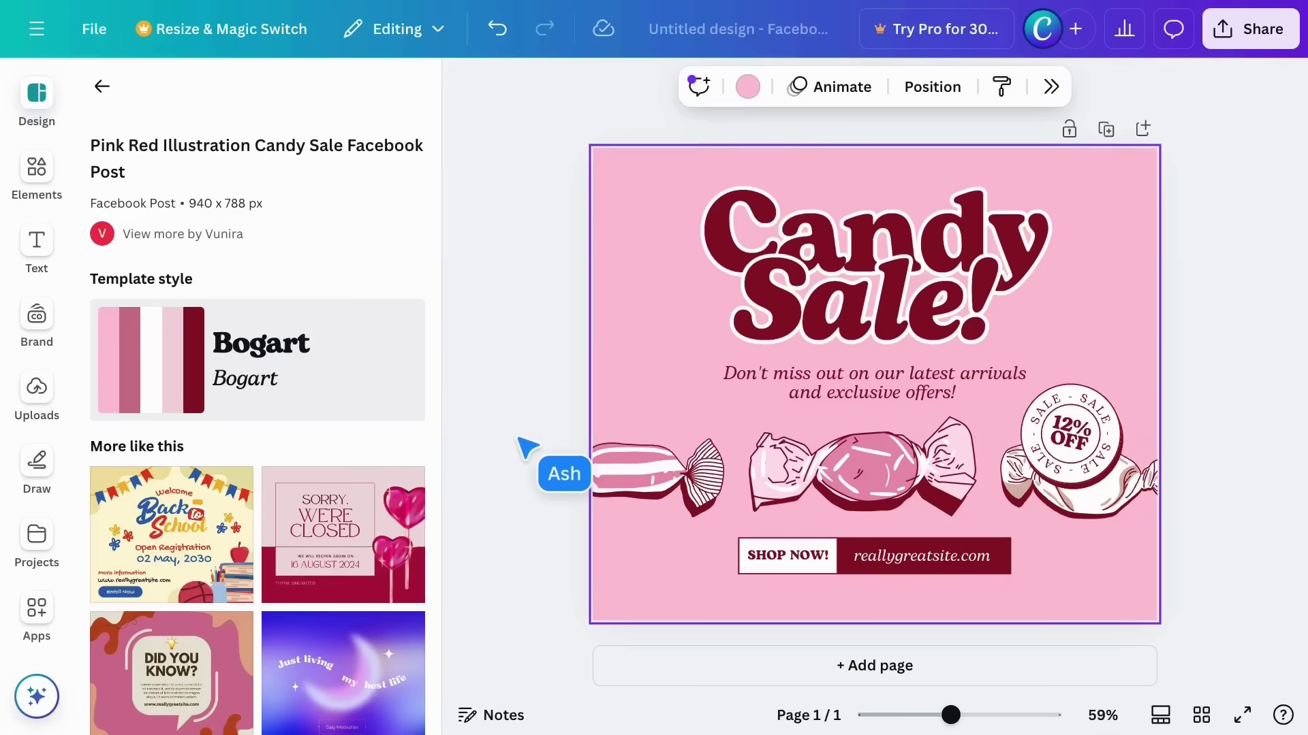
Step: Open Elements and scroll through Graphics, Stickers, Photos, Charts and Frames, then back up
click(52, 187)
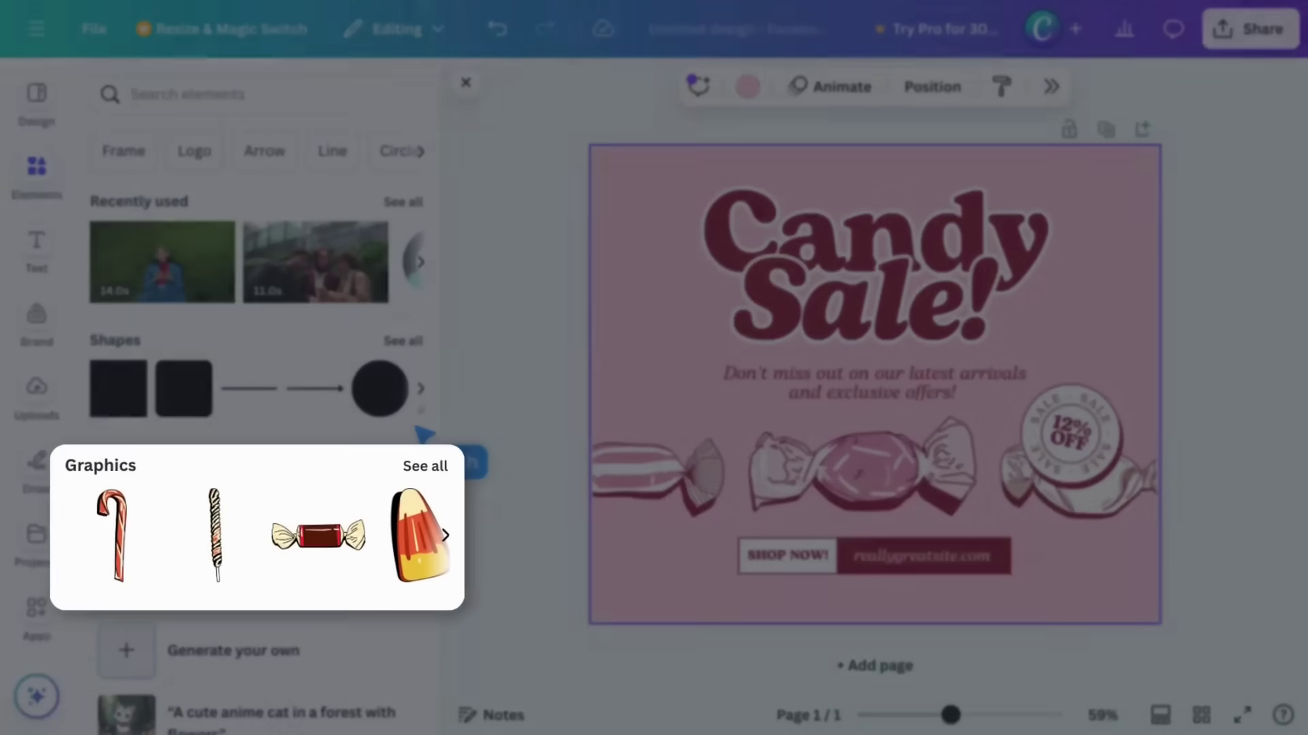
scroll(424, 436, down, 3)
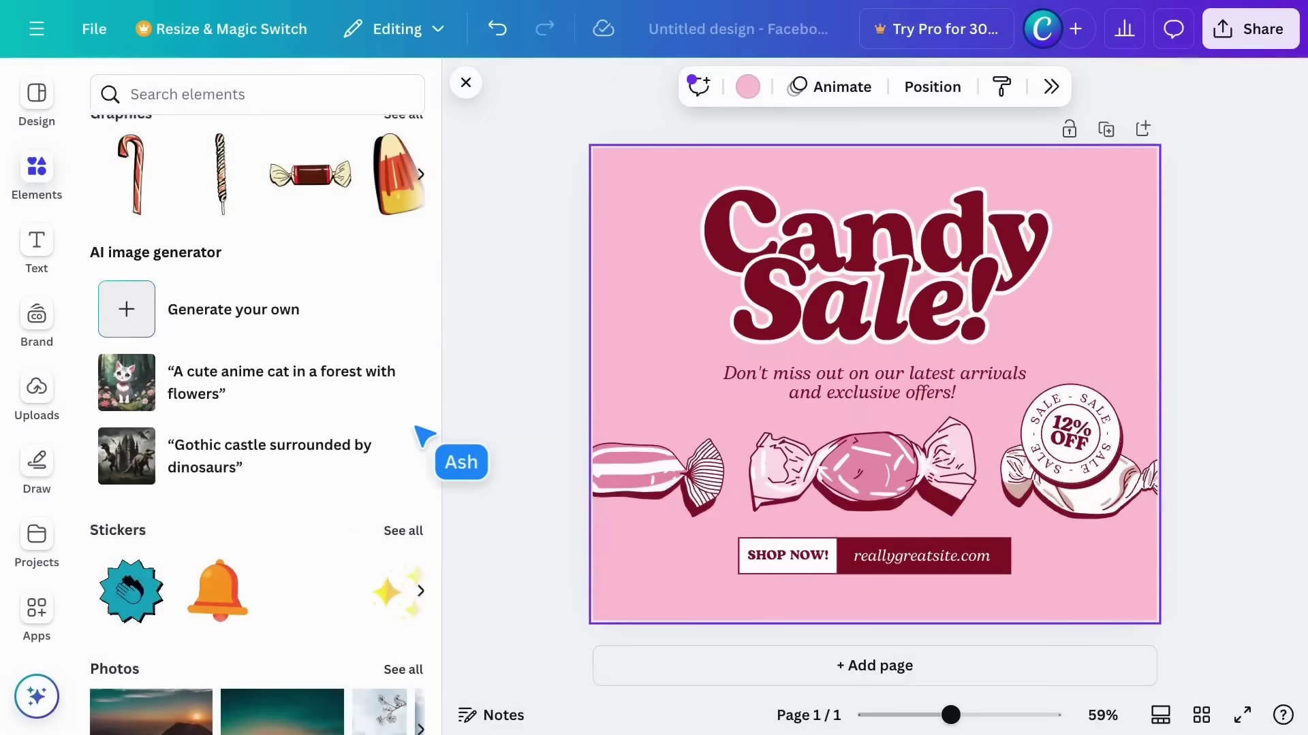
scroll(423, 432, down, 5)
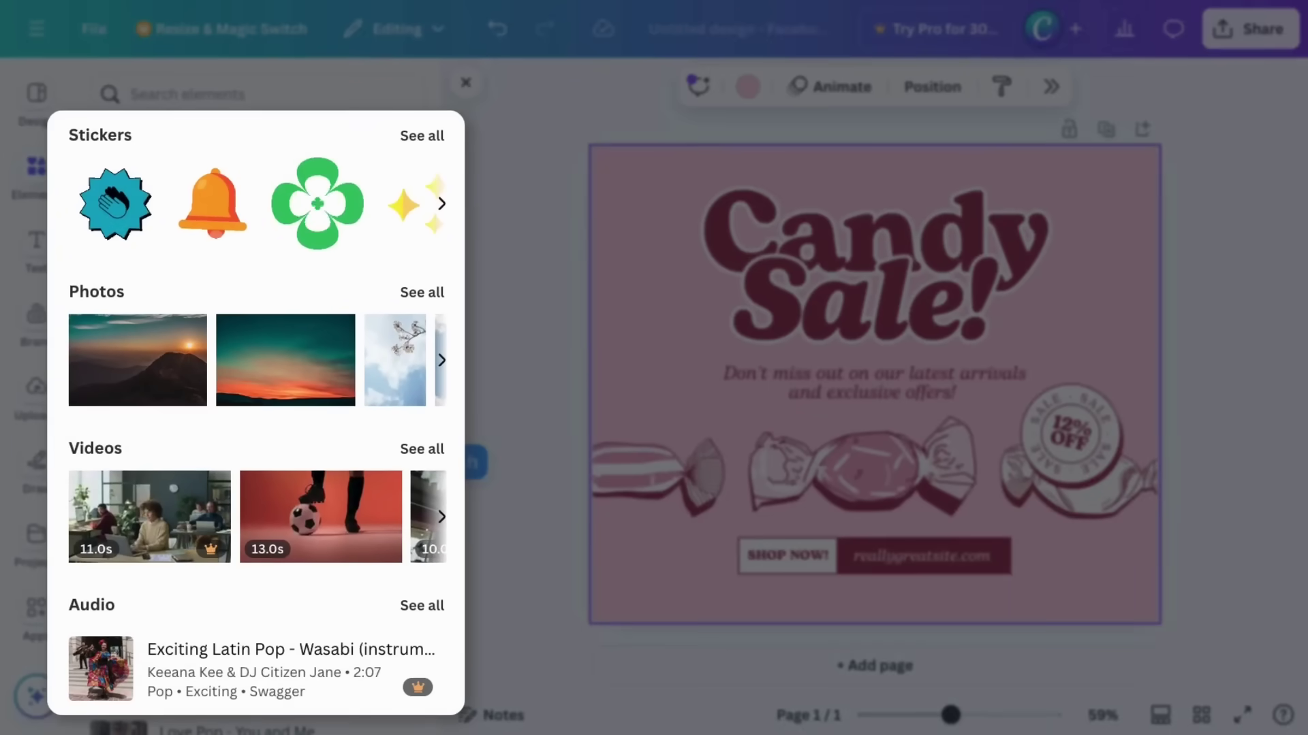
scroll(422, 432, down, 8)
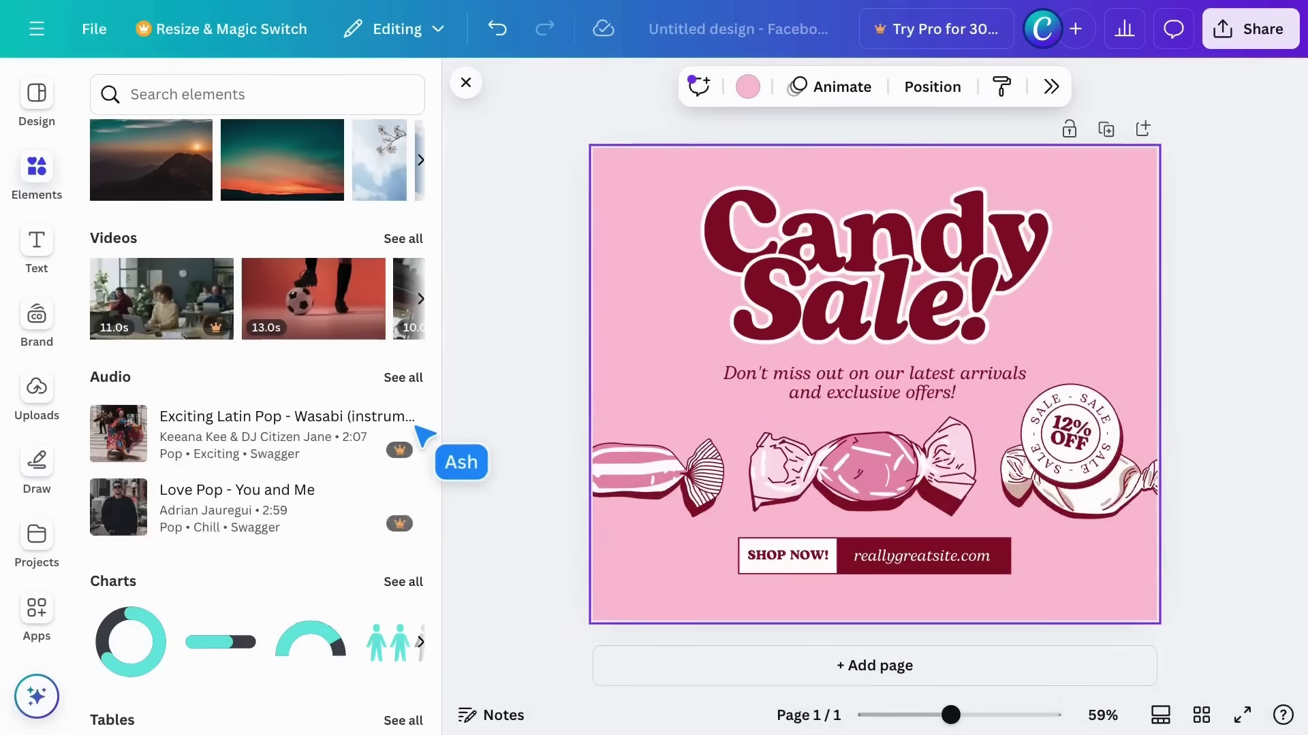
scroll(423, 432, down, 1)
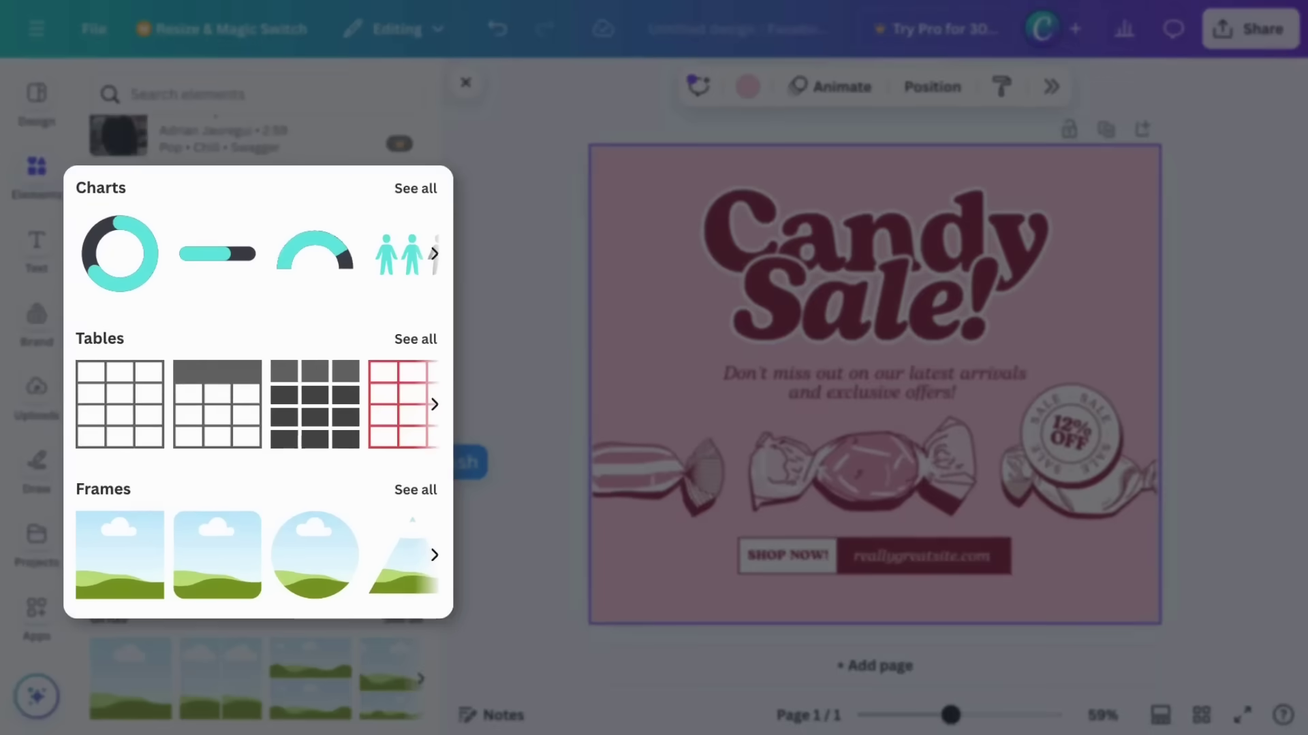
scroll(423, 432, down, 5)
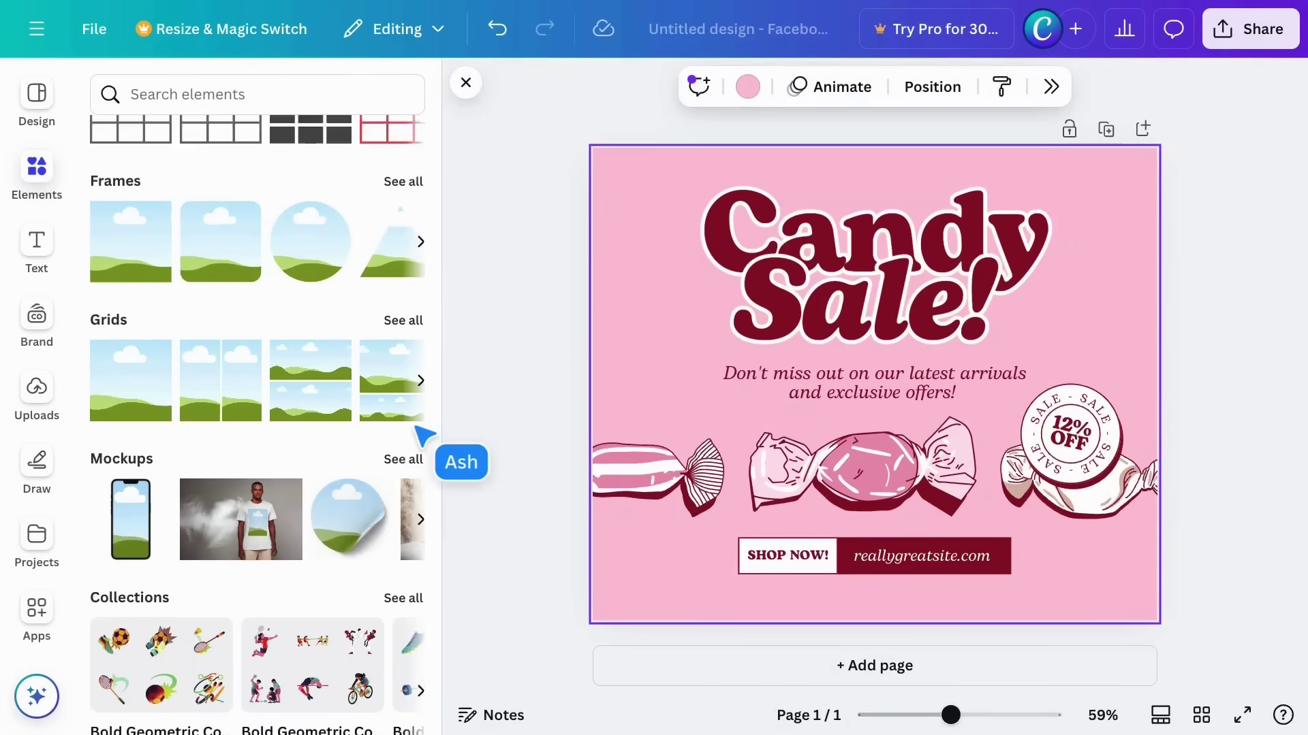
scroll(423, 431, up, 8)
scroll(423, 431, up, 10)
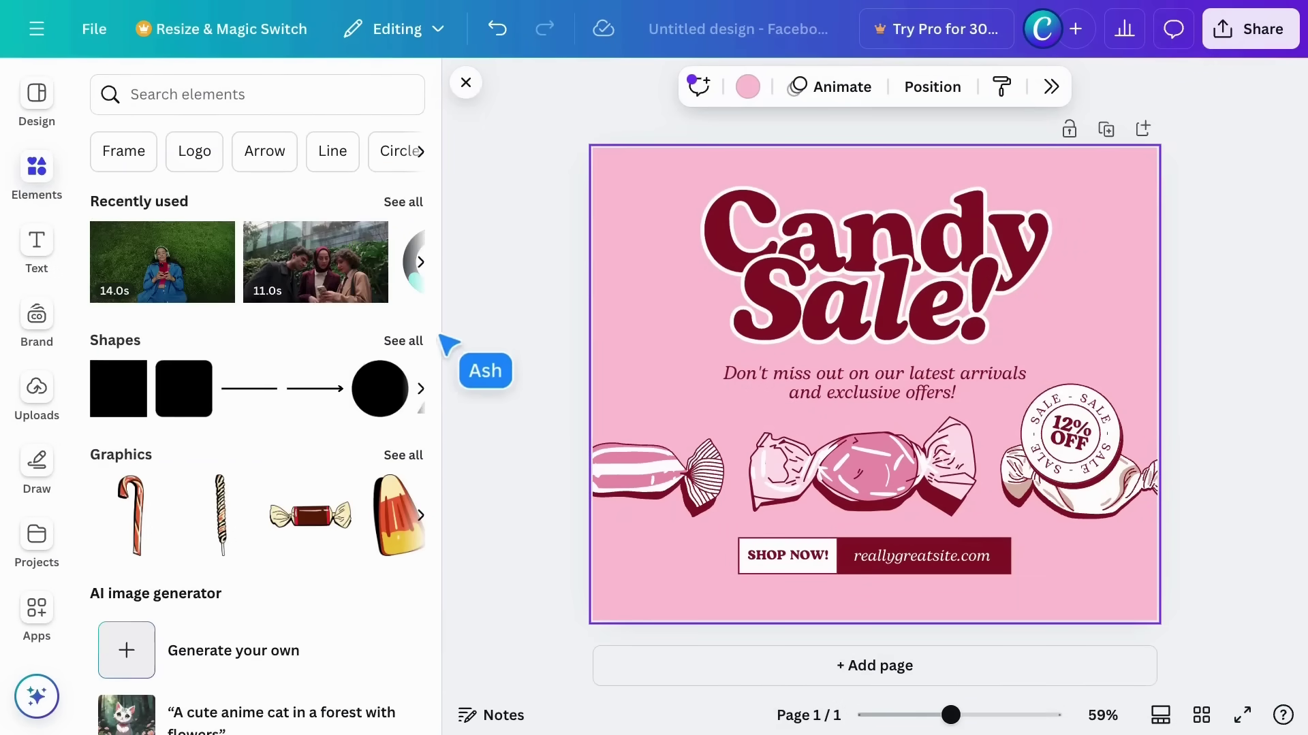
Step: Search the elements library for 'cat' and show only Graphics
click(310, 103)
text(cat)
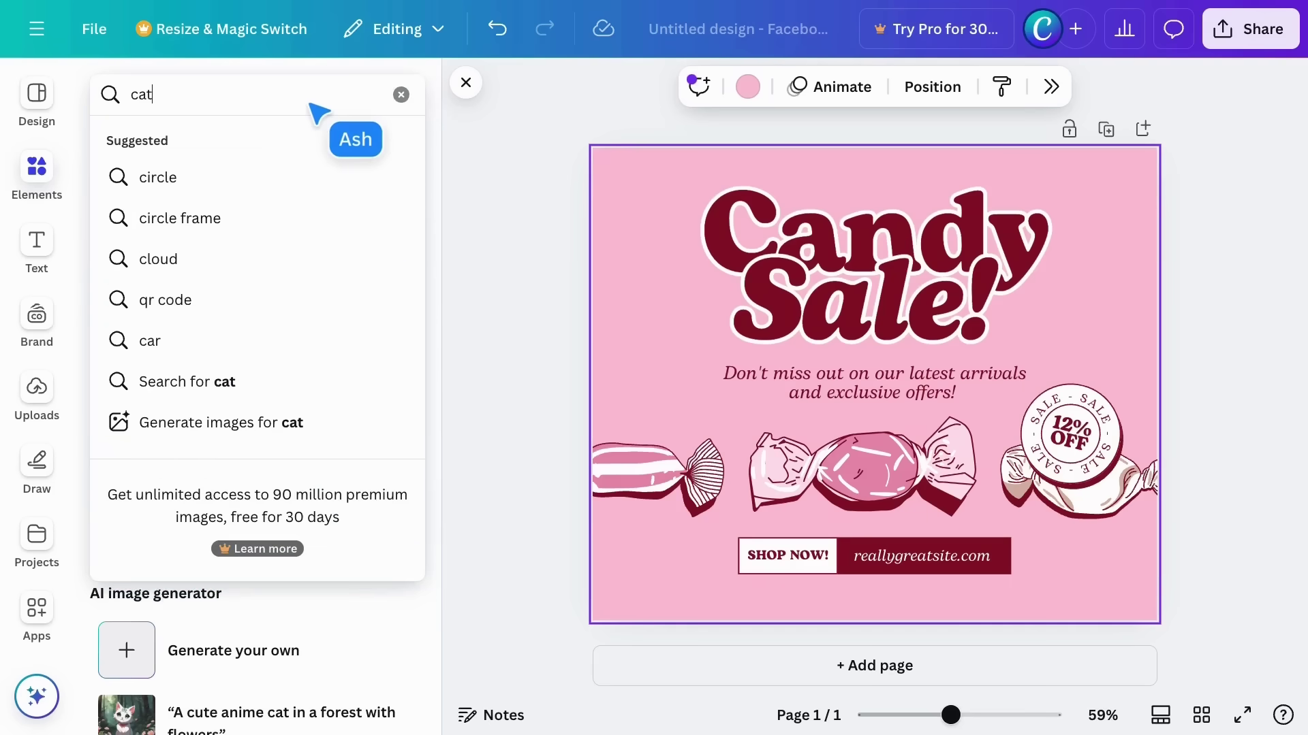
key(Return)
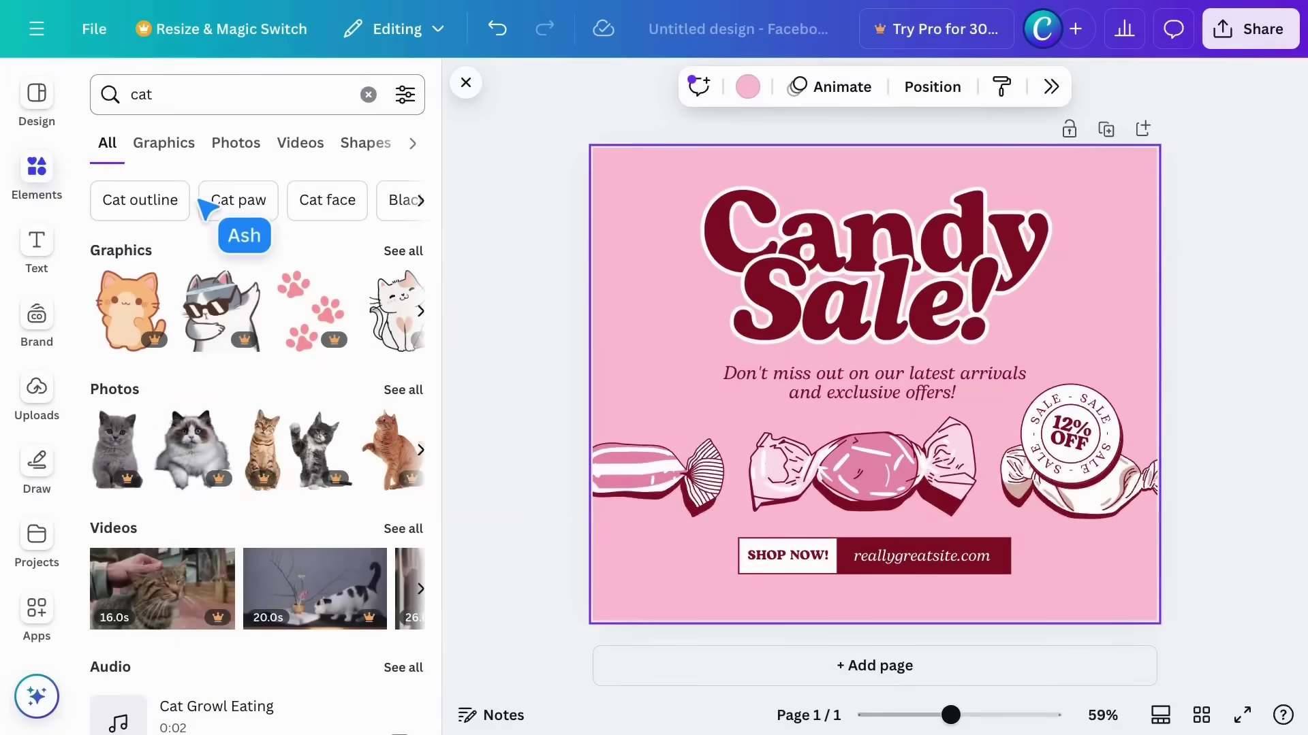
click(181, 158)
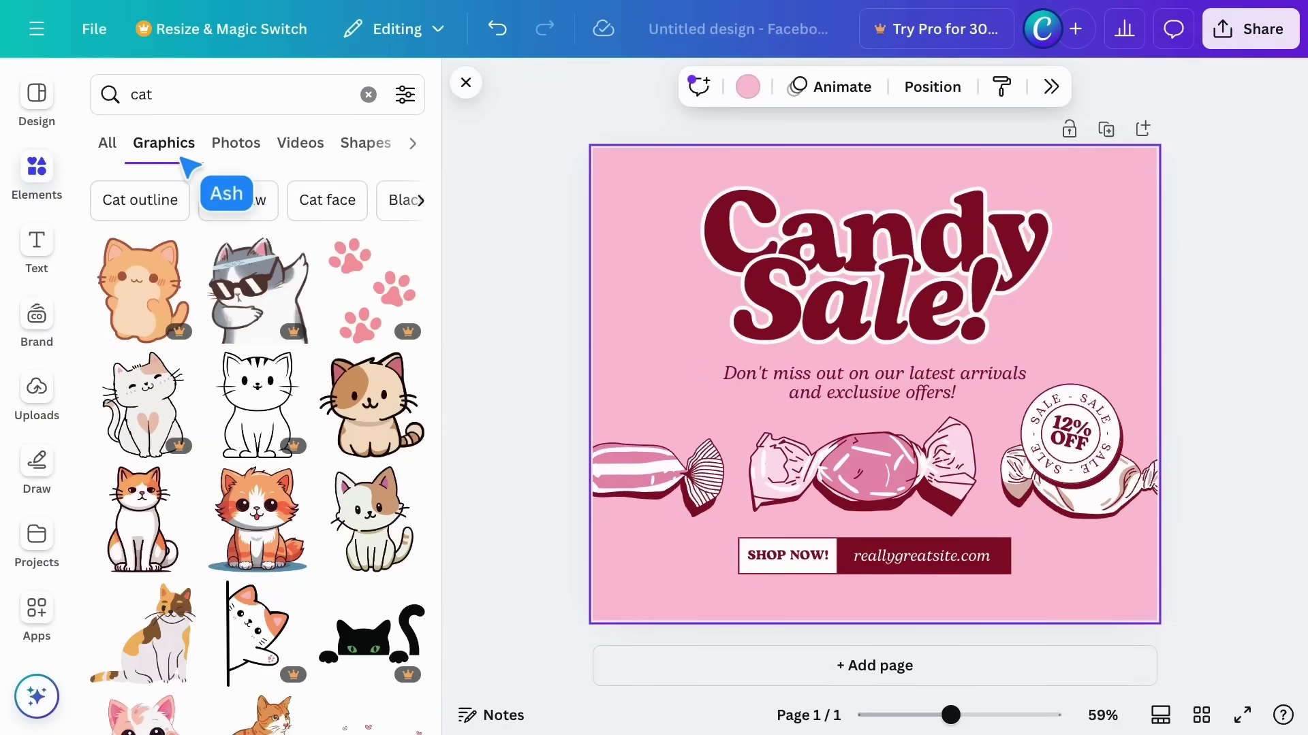
Step: Apply the Animated filter to the cat graphics and scroll through the results
click(406, 95)
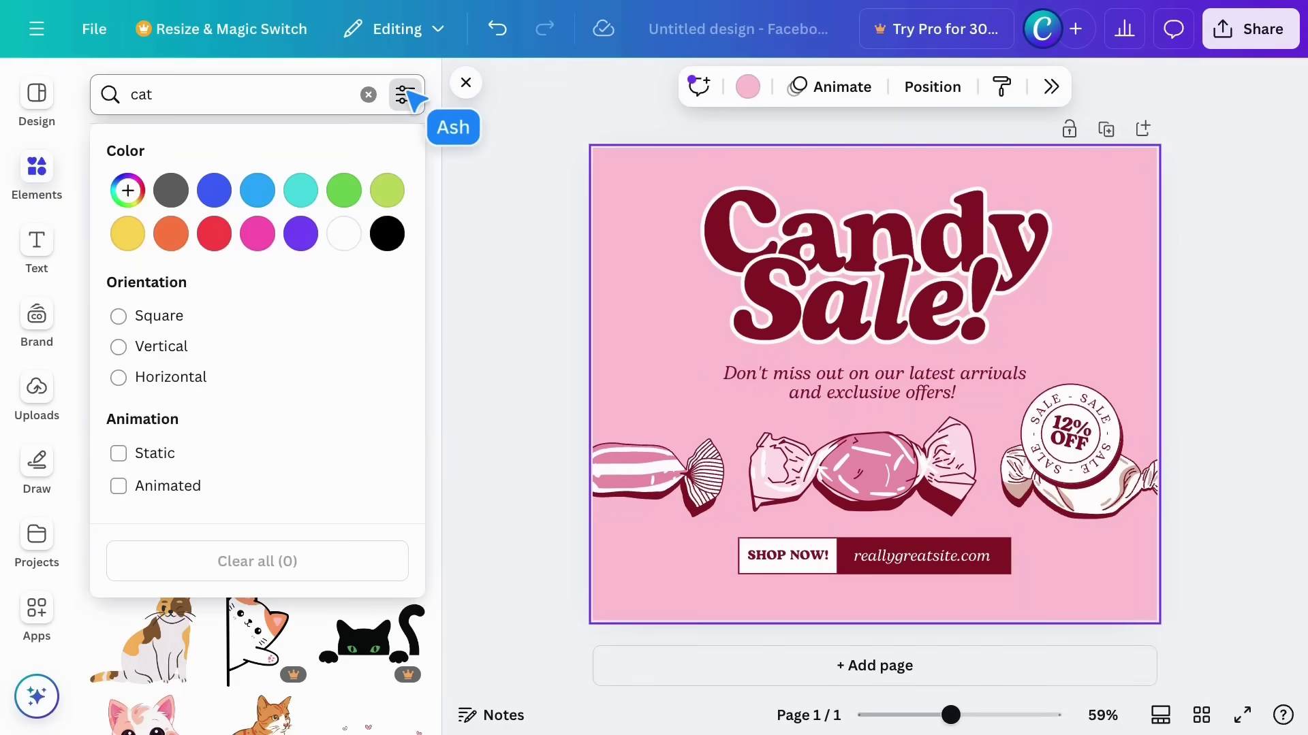
click(119, 486)
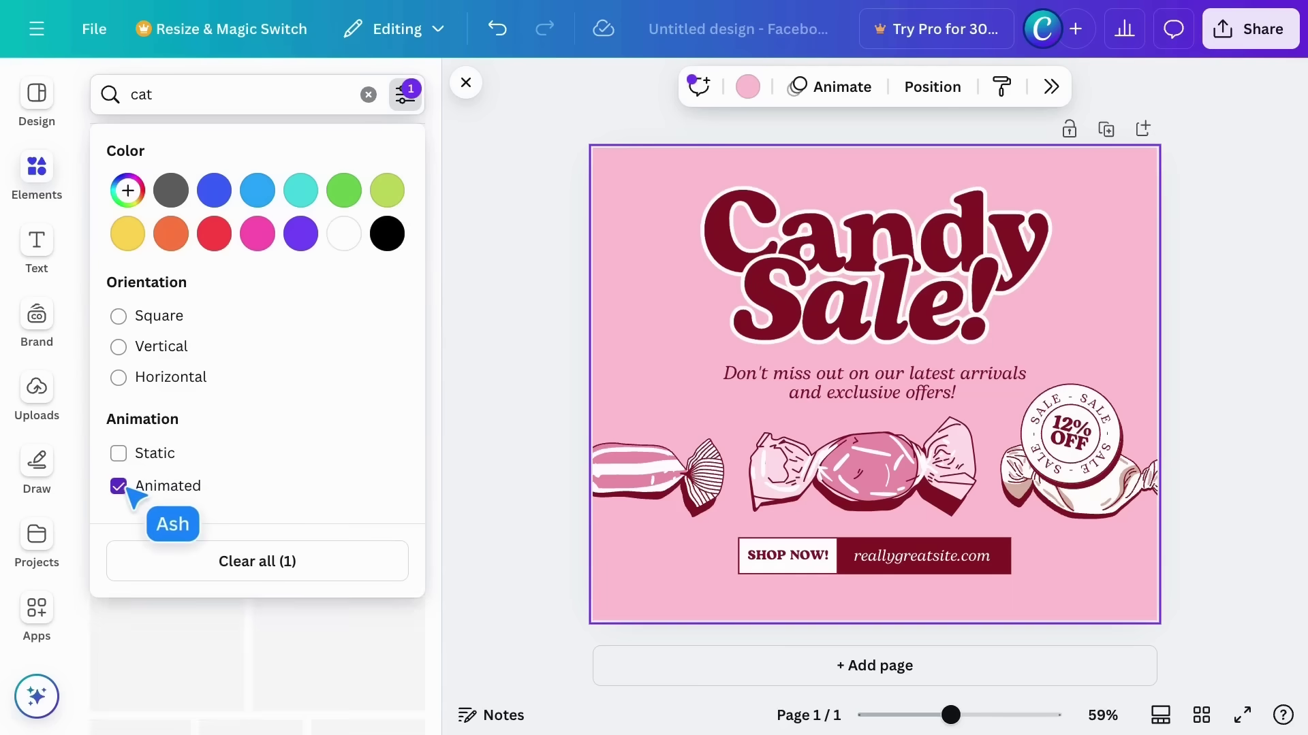
click(405, 95)
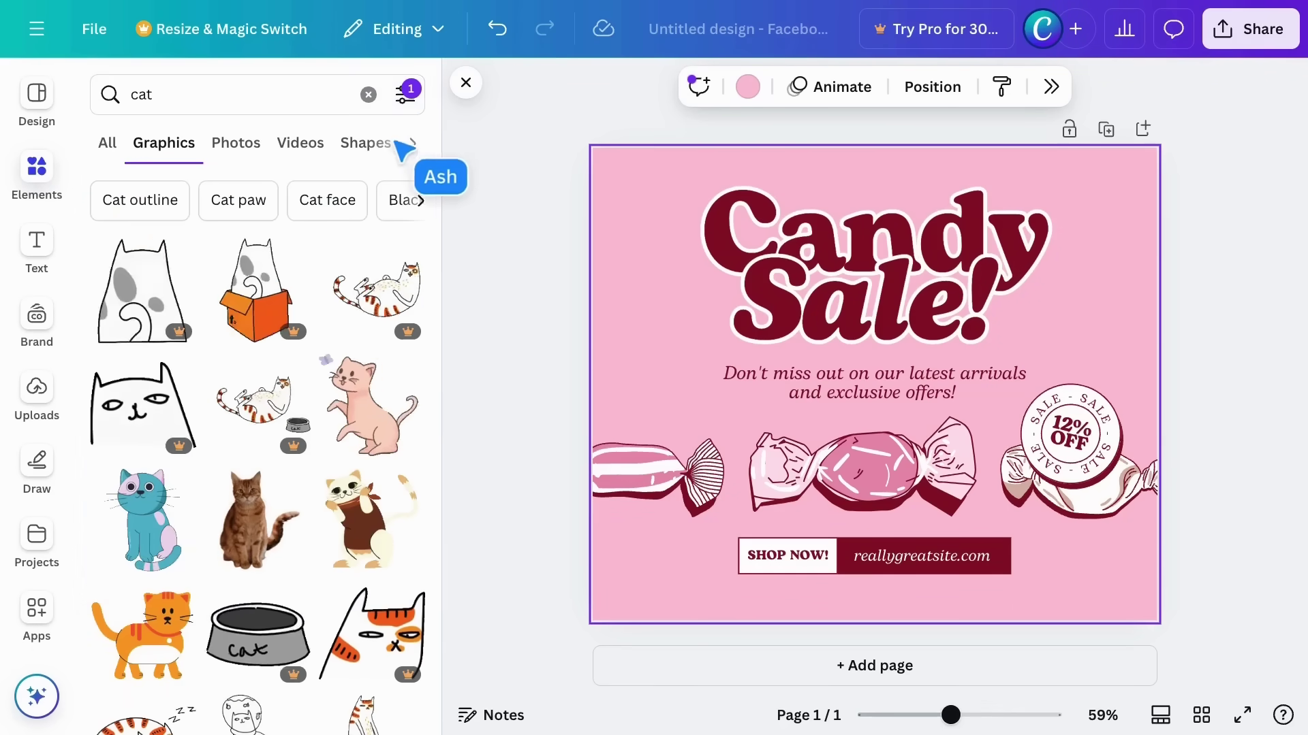
scroll(299, 285, down, 5)
scroll(299, 285, down, 10)
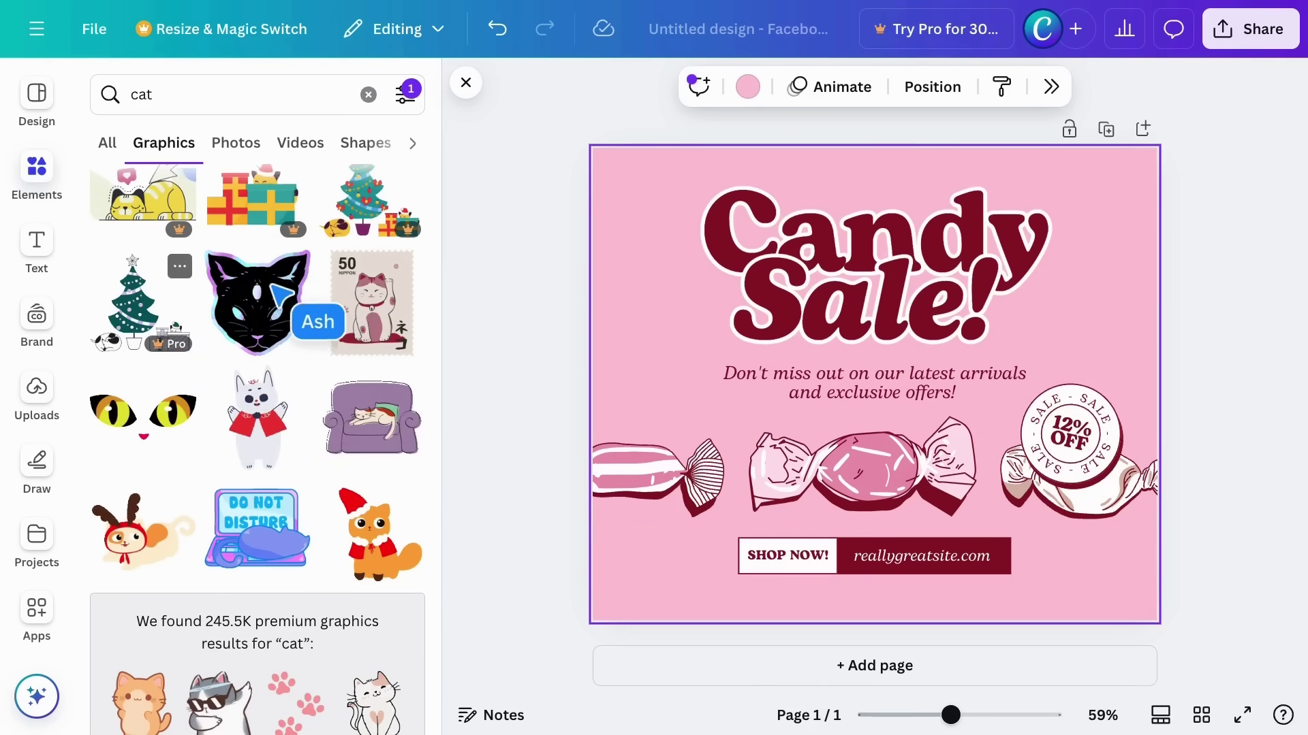
Step: Move through the Text and Uploads panels to Apps and search 'QR', listing Flowcode QR, QR Batch and Hello QArt
click(42, 269)
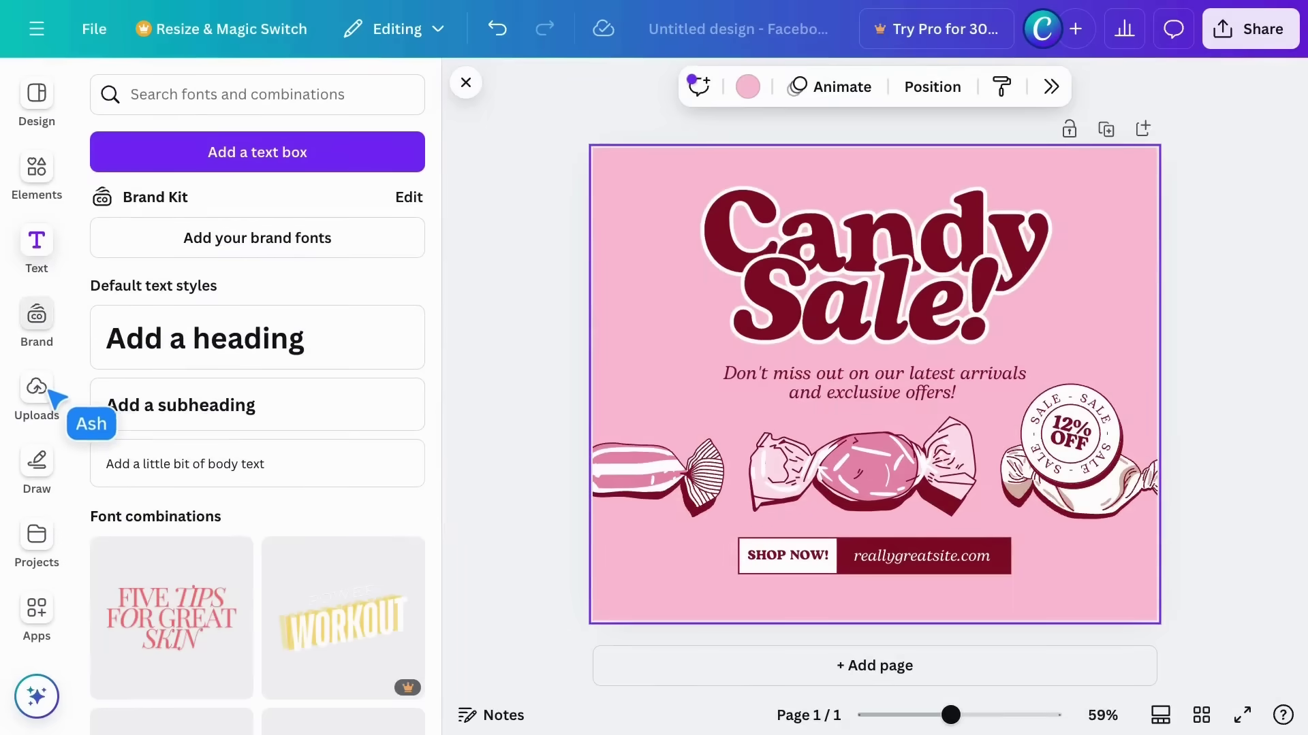
click(48, 392)
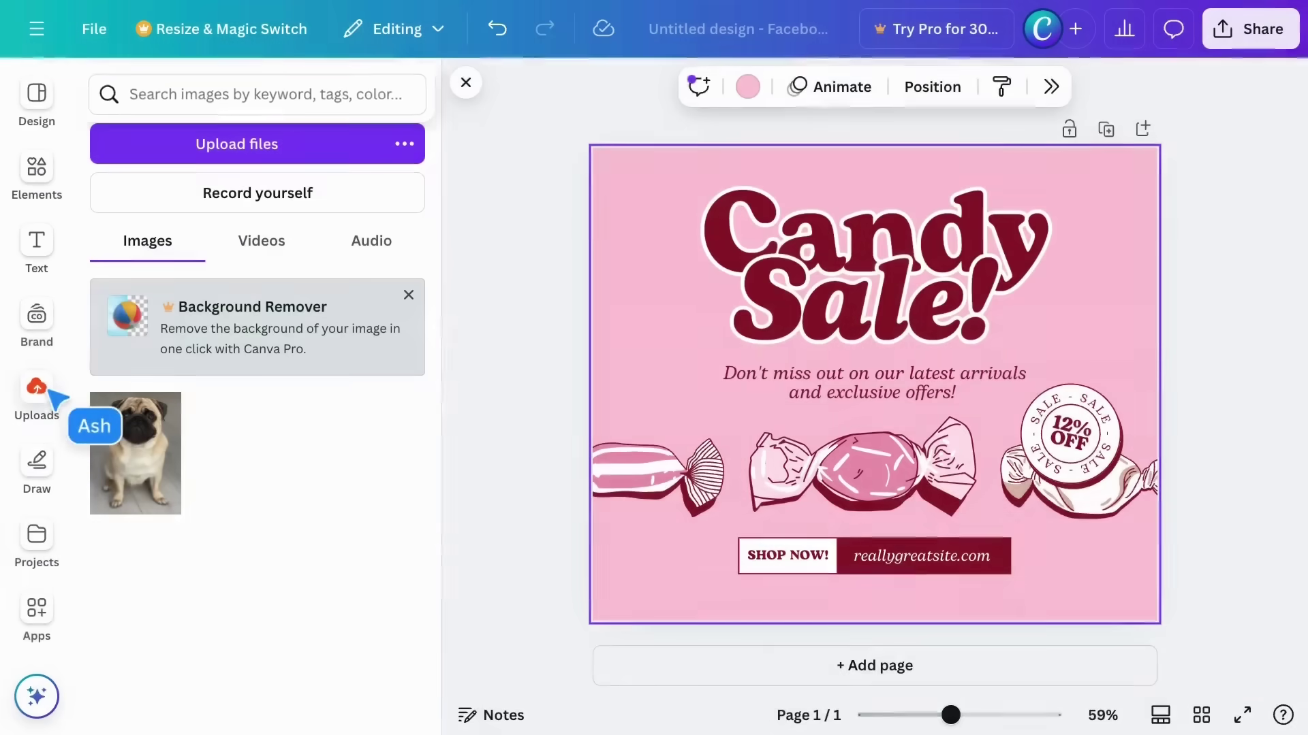
click(41, 609)
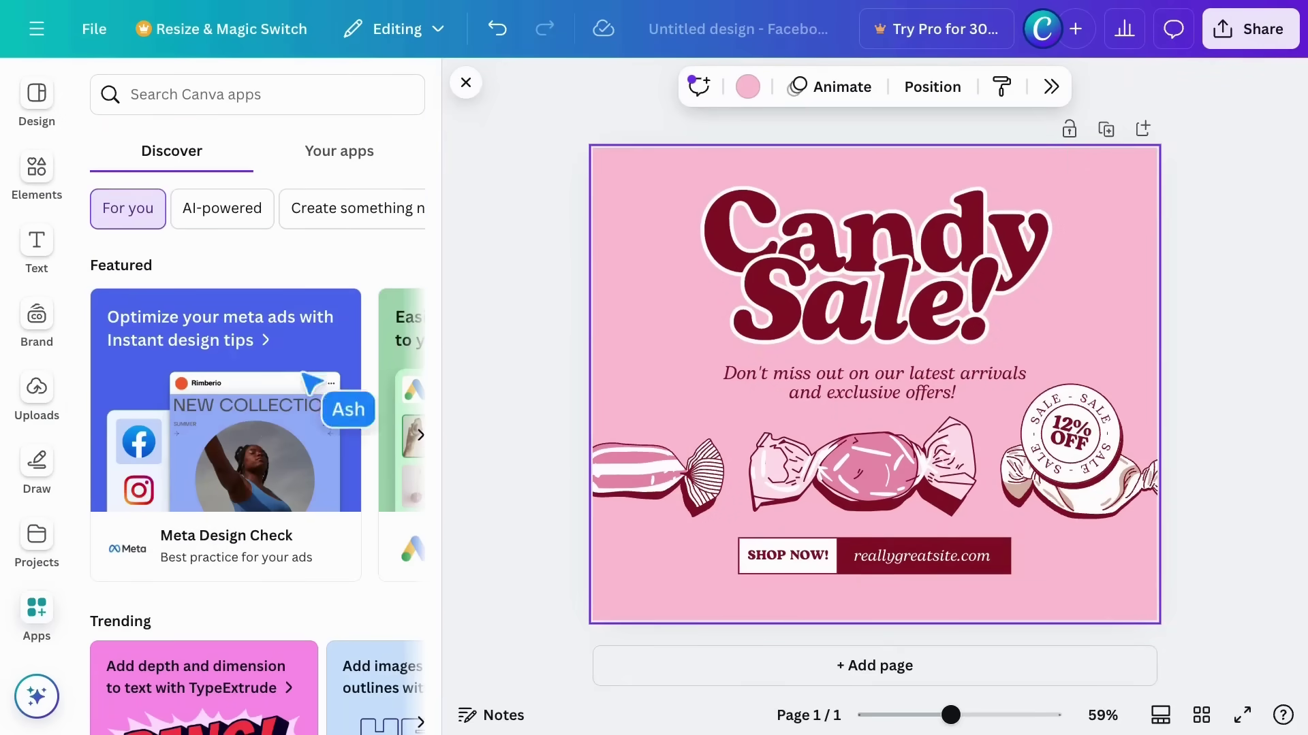
click(395, 109)
text(QR code)
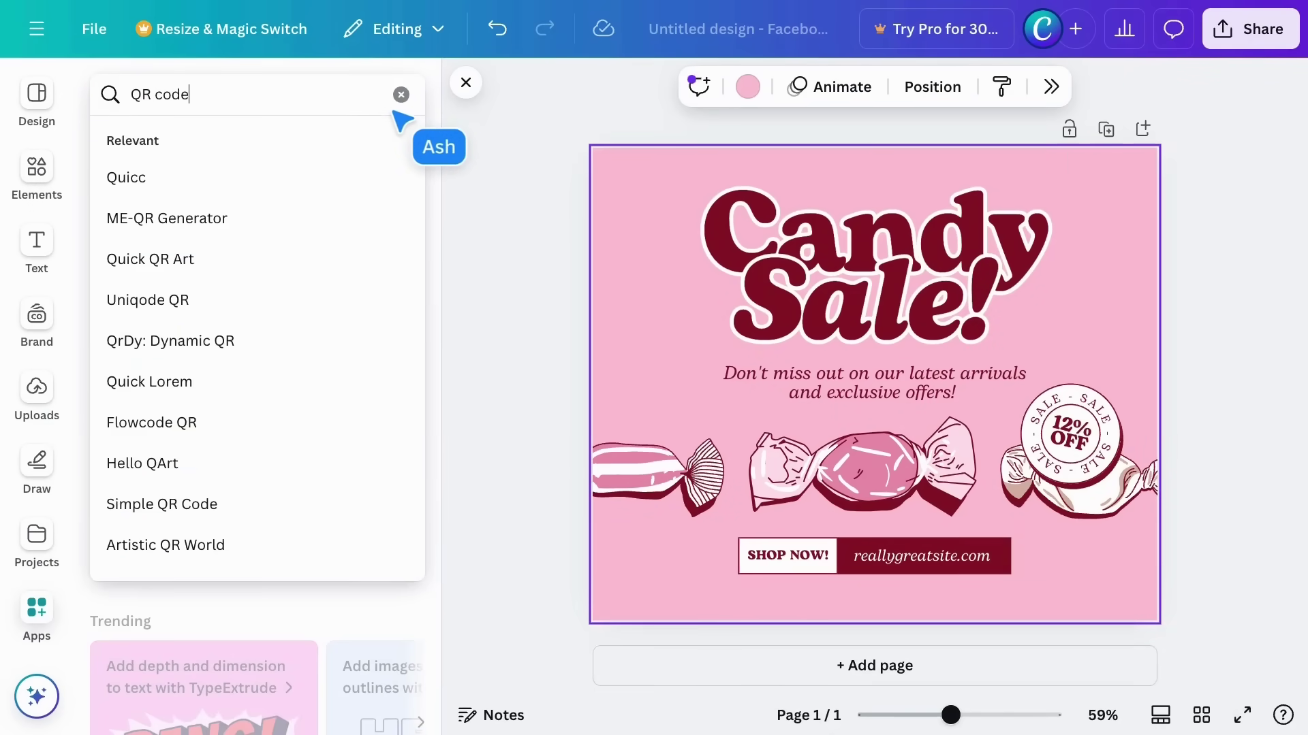
key(Return)
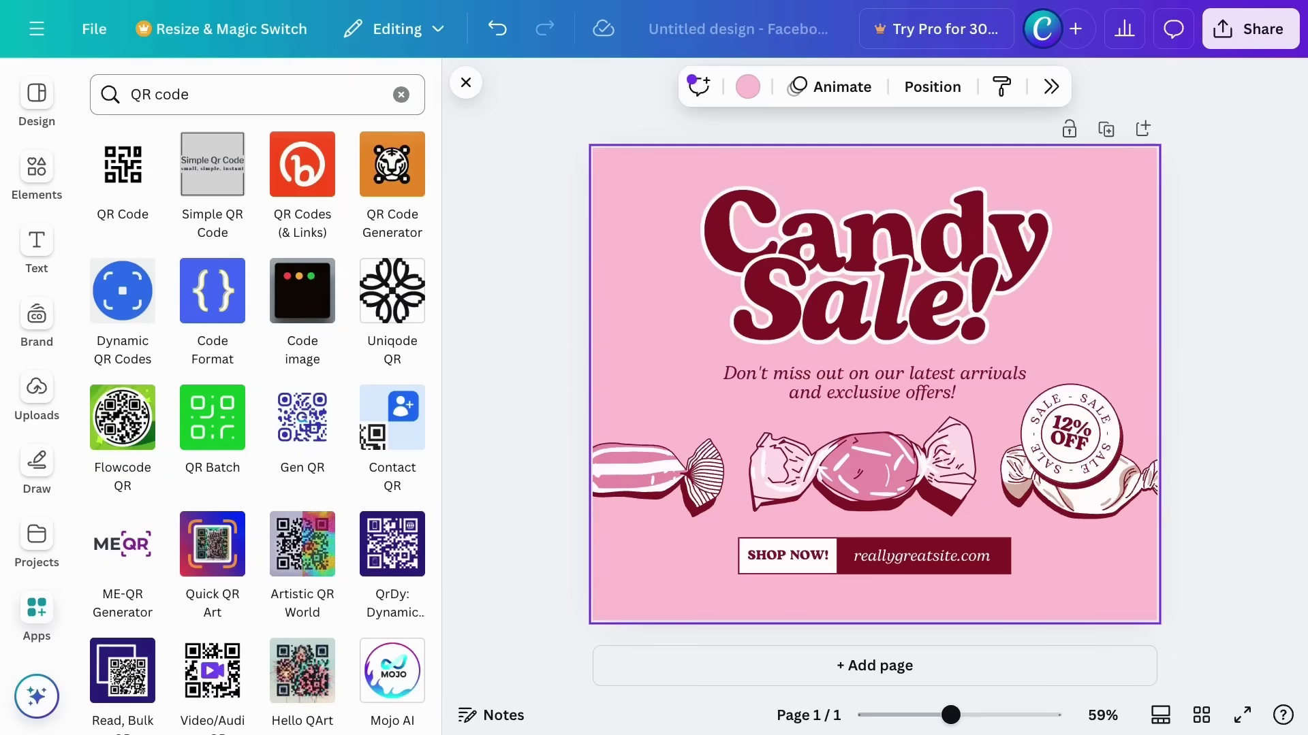